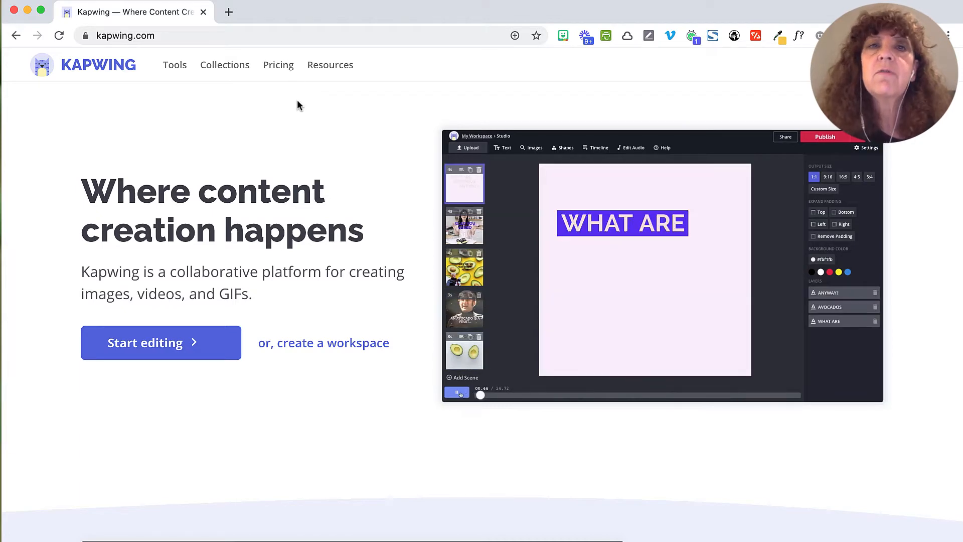
- Review the Free and Pro plans on the pricing page and sign in with the Google account
left_click(278, 69)
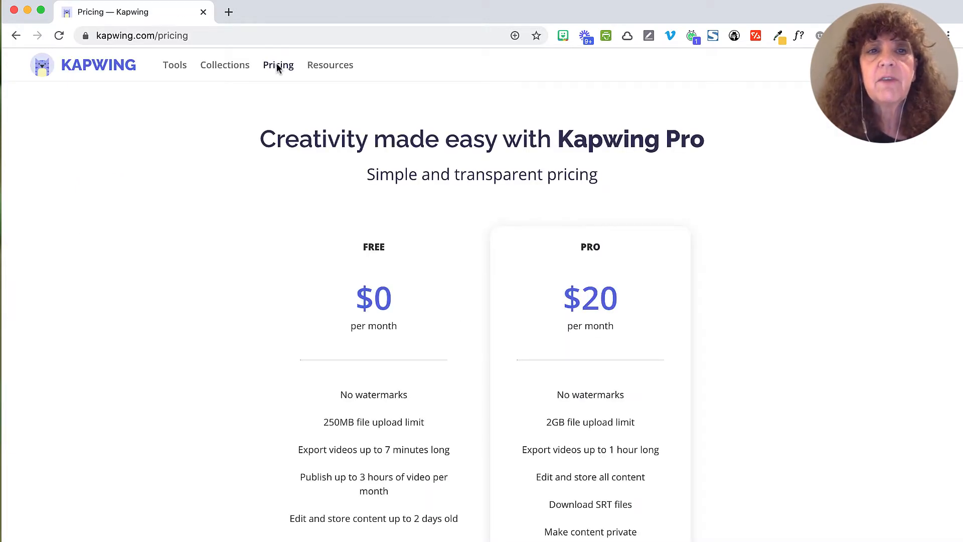
scroll(421, 331, "down", 3)
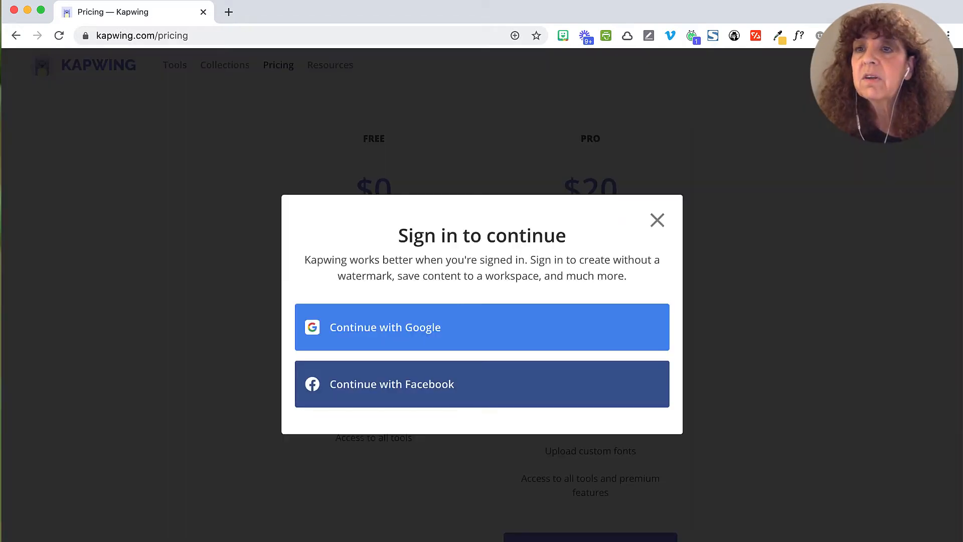
left_click(503, 321)
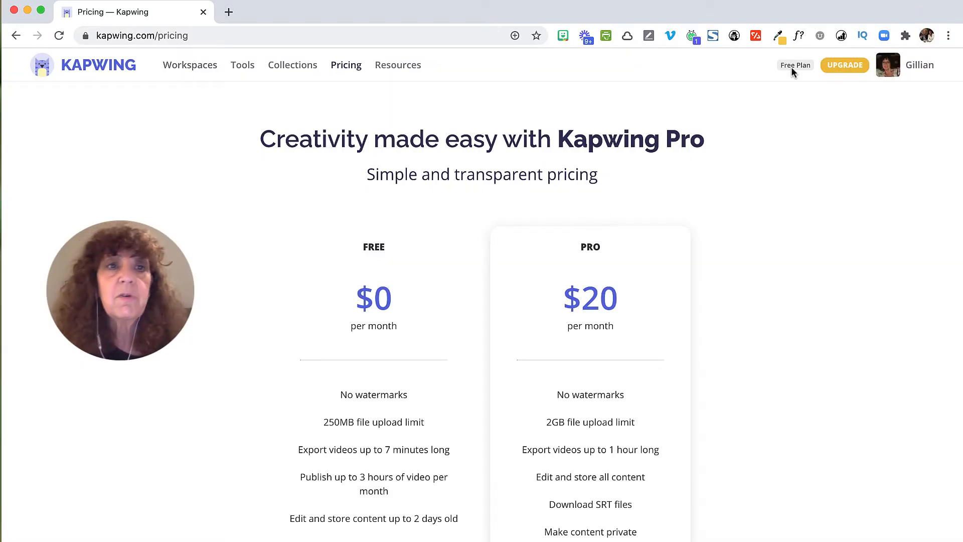
- Create new content in the workspace and upload Hello-Video.mp4 from the HELLO-VIDEO folder
left_click(101, 68)
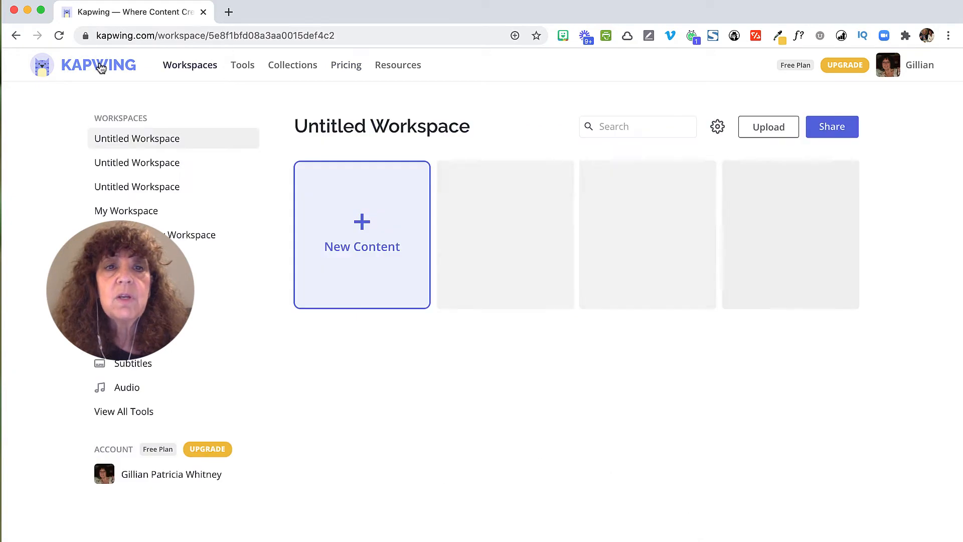
left_click(361, 227)
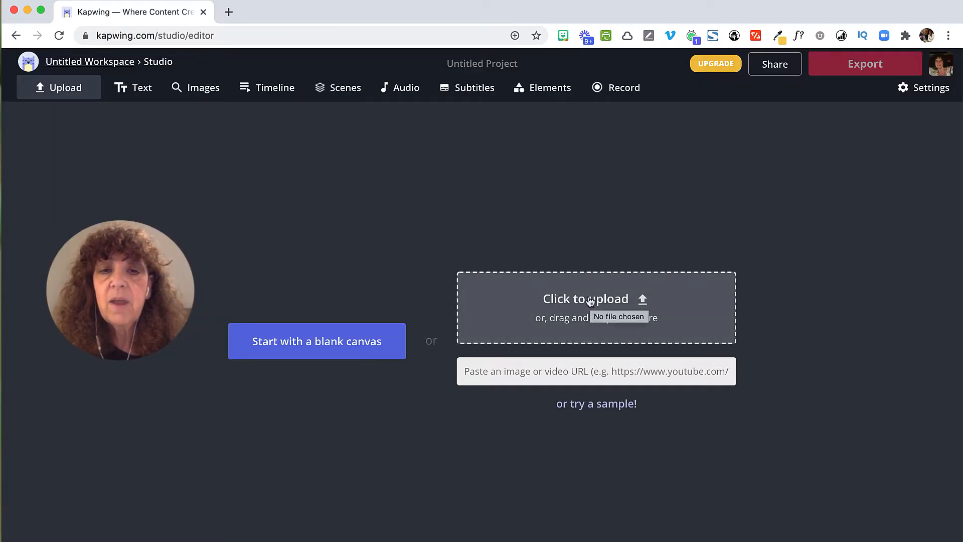
left_click(588, 303)
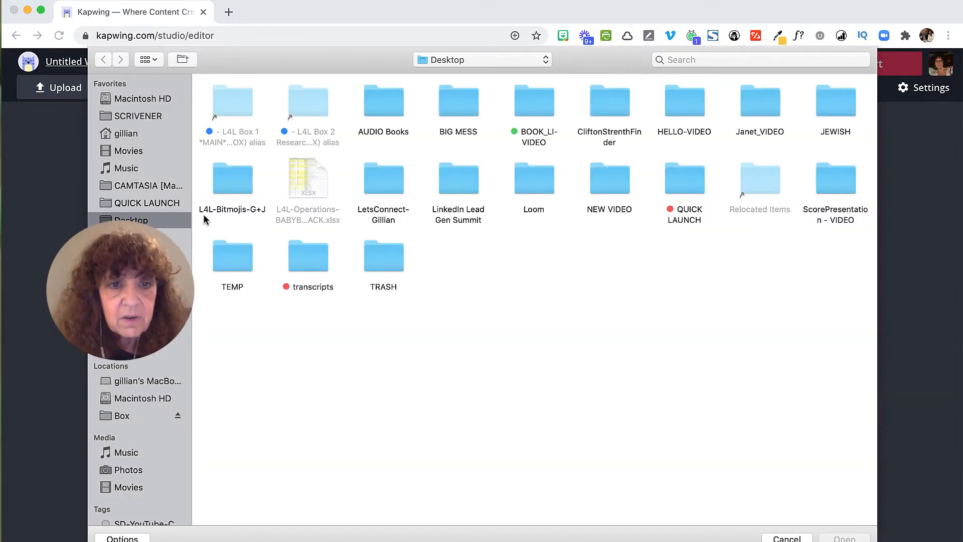
double_click(684, 97)
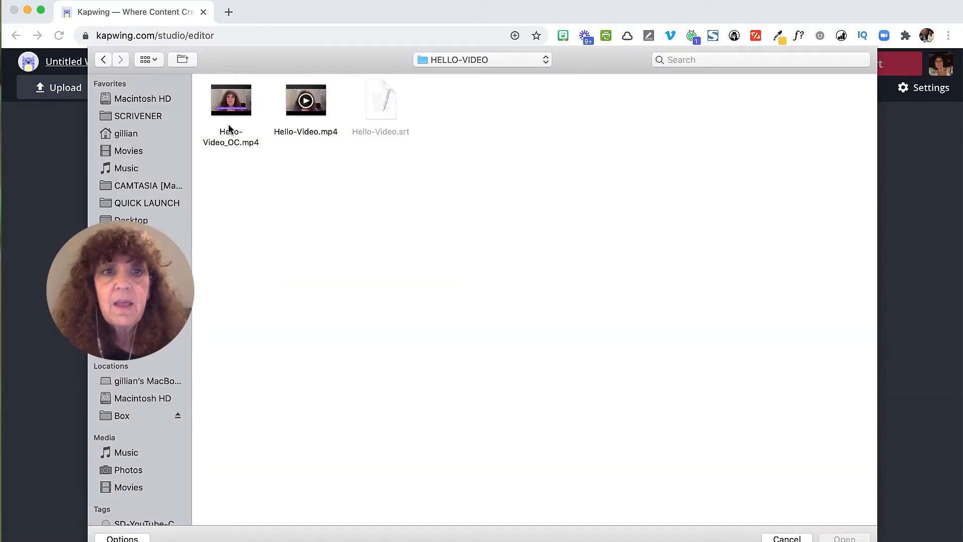
left_click(306, 113)
left_click(844, 538)
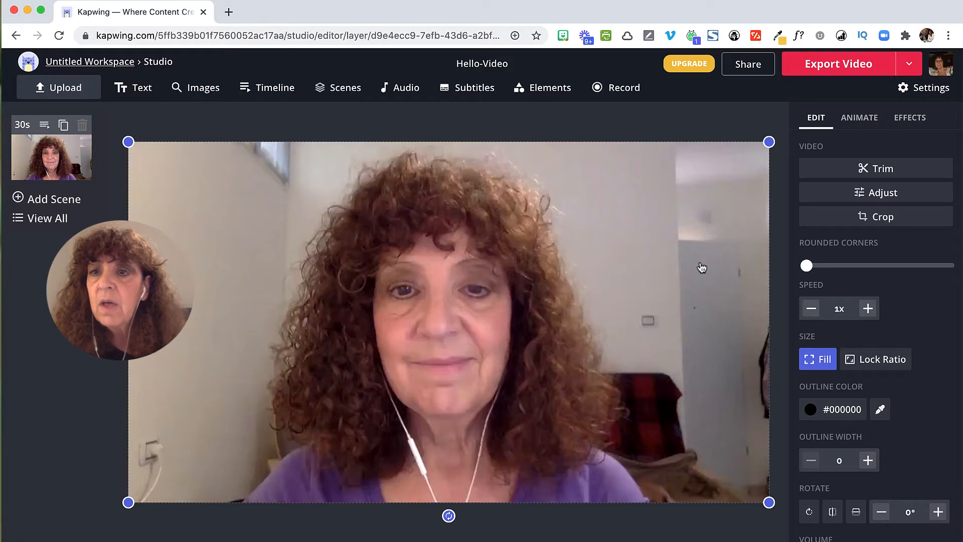
- Lock the video layer's aspect ratio and set the project's output size to 1:1
left_click(885, 365)
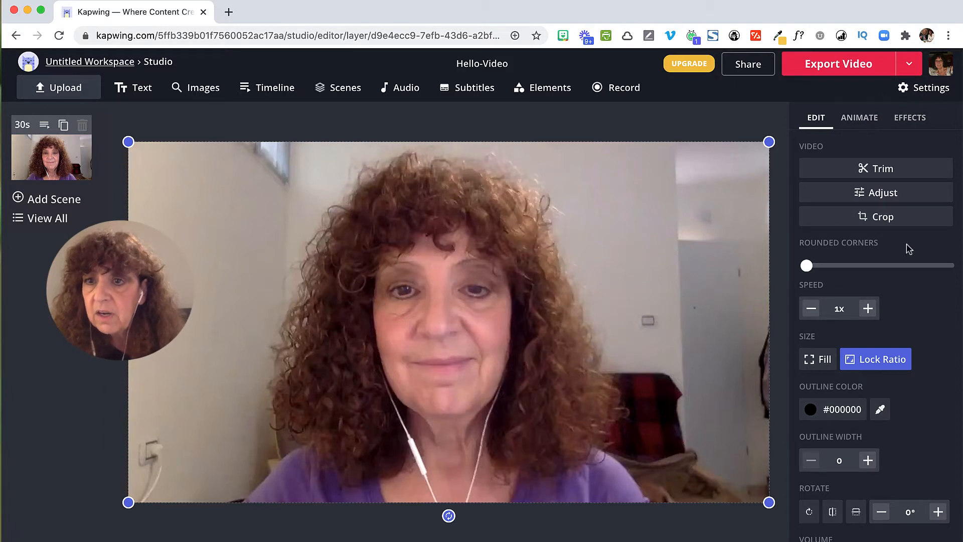
left_click(676, 126)
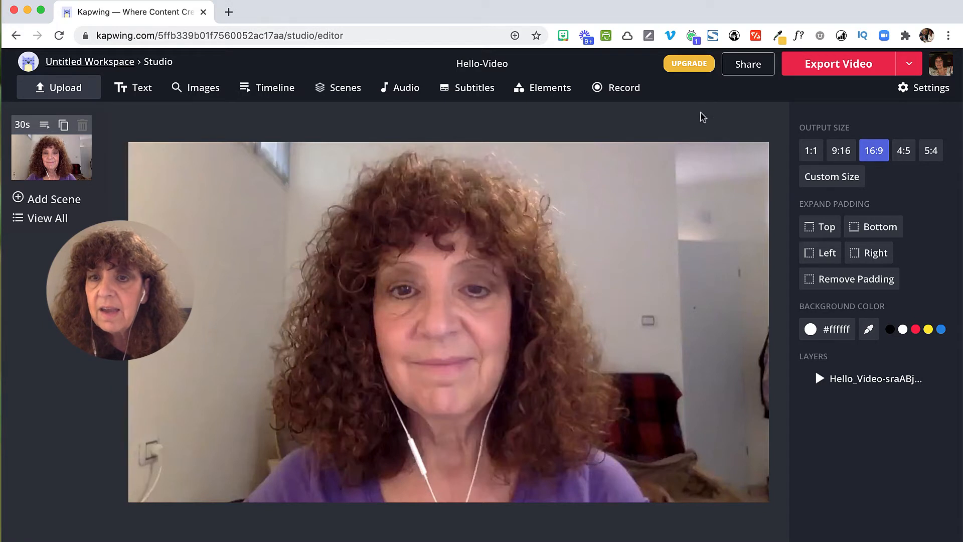
left_click(812, 151)
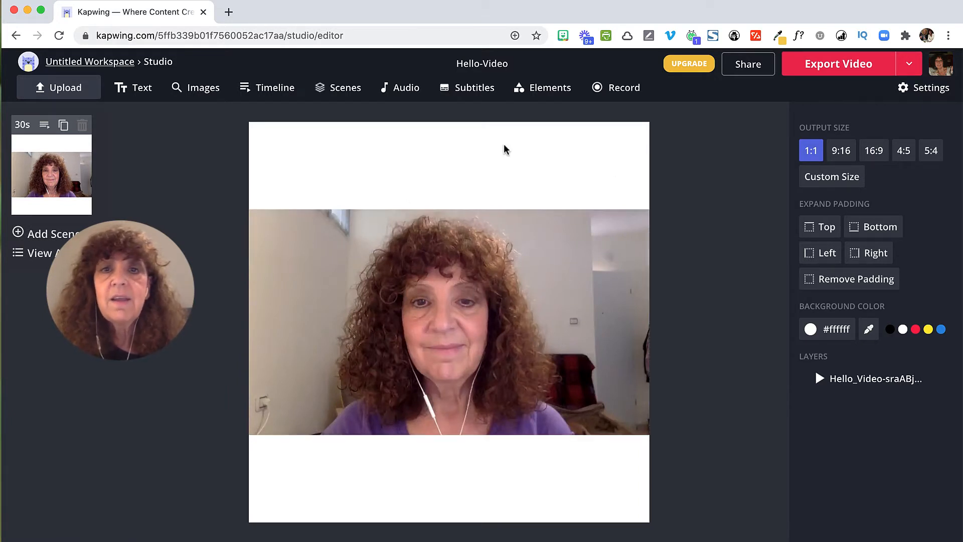
- Set the canvas background color to dark purple #391948 by sampling the shirt in the video with the eyedropper
left_click(916, 330)
left_click(856, 348)
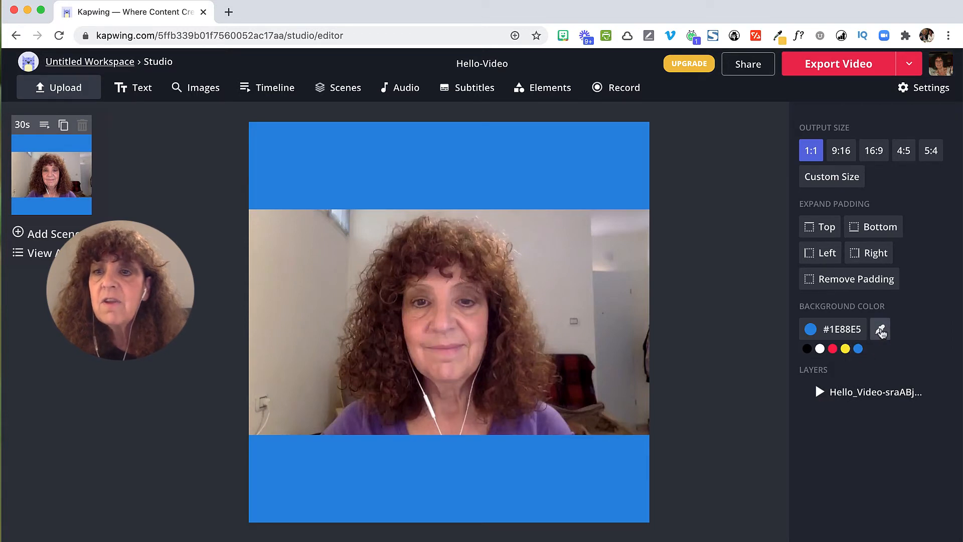
left_click(879, 331)
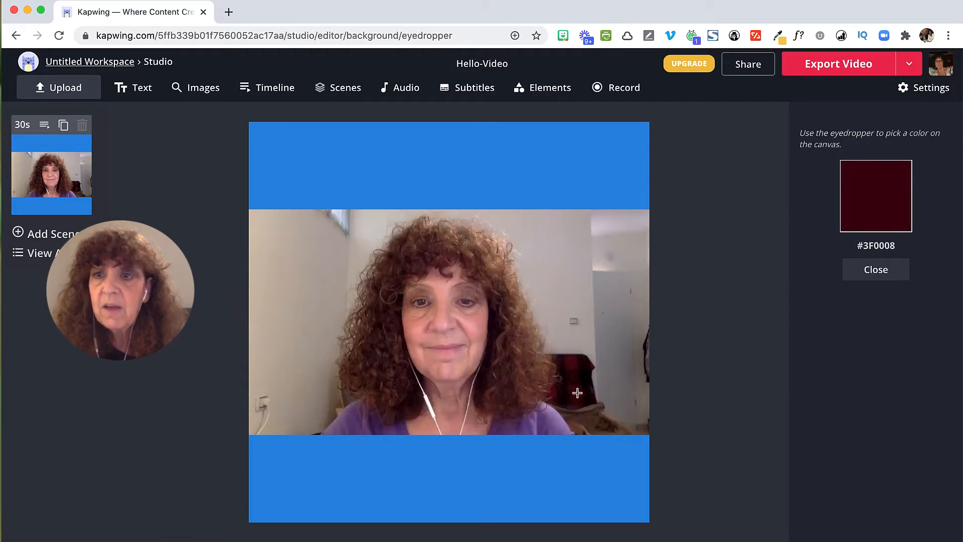
left_click(375, 426)
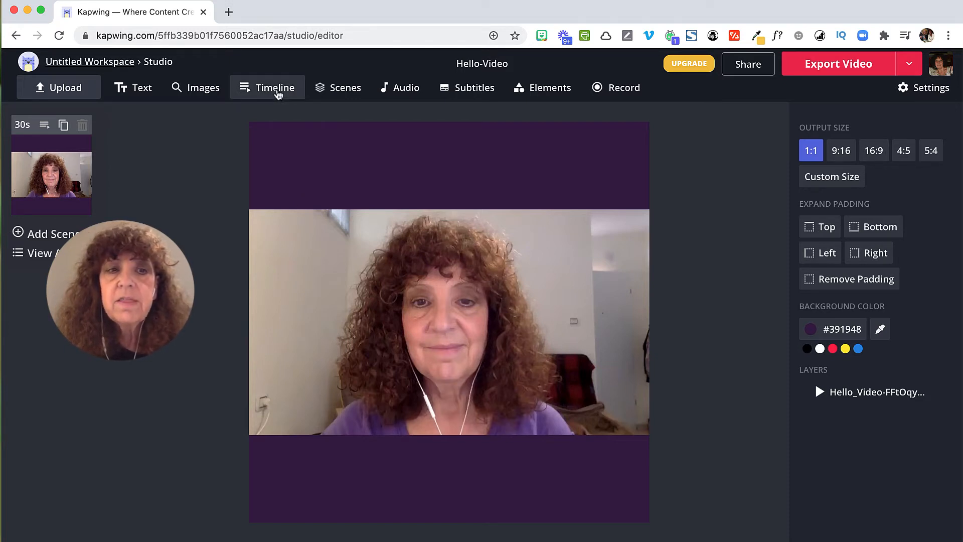
- Open the timeline and try to extend the video clip's start and end edges outward
left_click(277, 94)
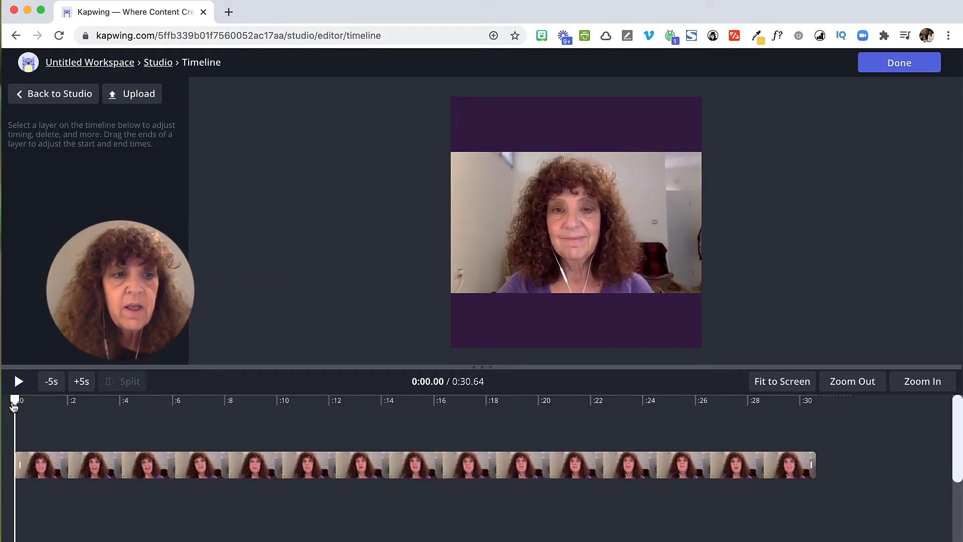
mouse_move(19, 464)
left_mouse_down()
mouse_move(226, 463)
mouse_move(3, 455)
left_mouse_up()
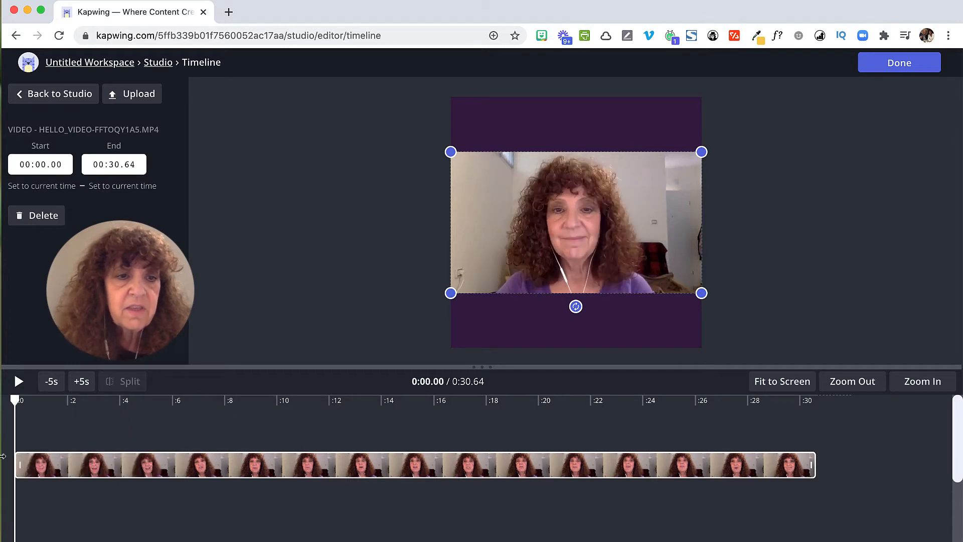
left_click(816, 470)
left_click_drag(815, 470, 883, 486)
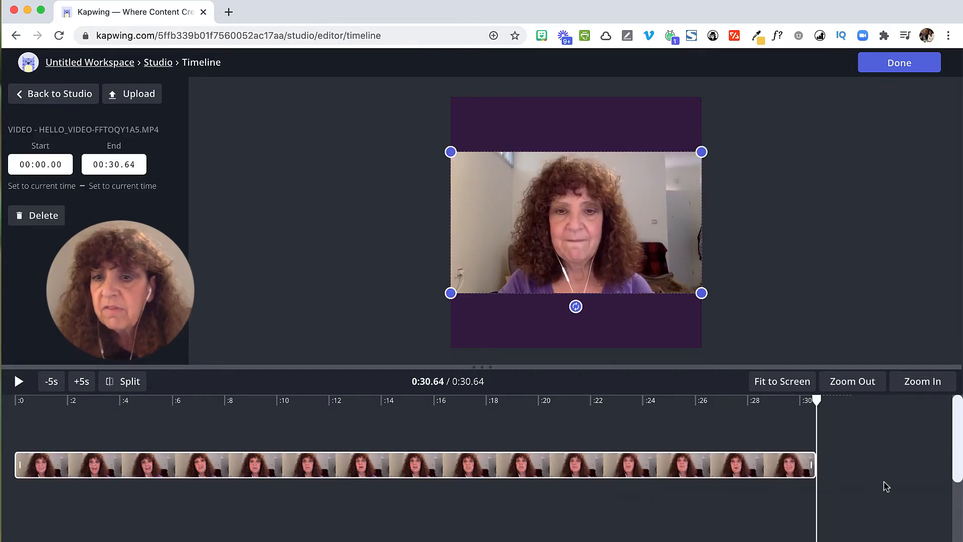
- Split the video clip on the timeline at about 9.33 seconds and again at about 14.65 seconds
left_click(258, 414)
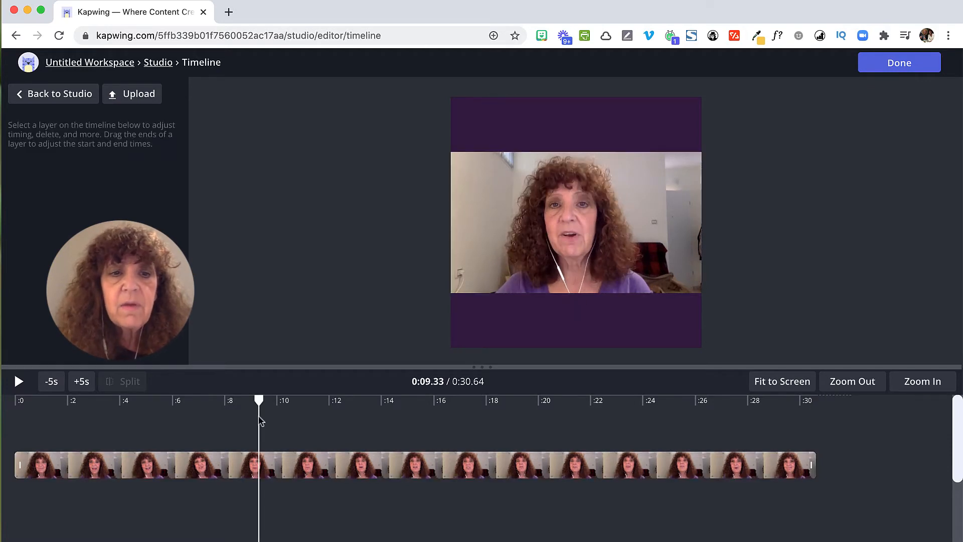
left_click(273, 472)
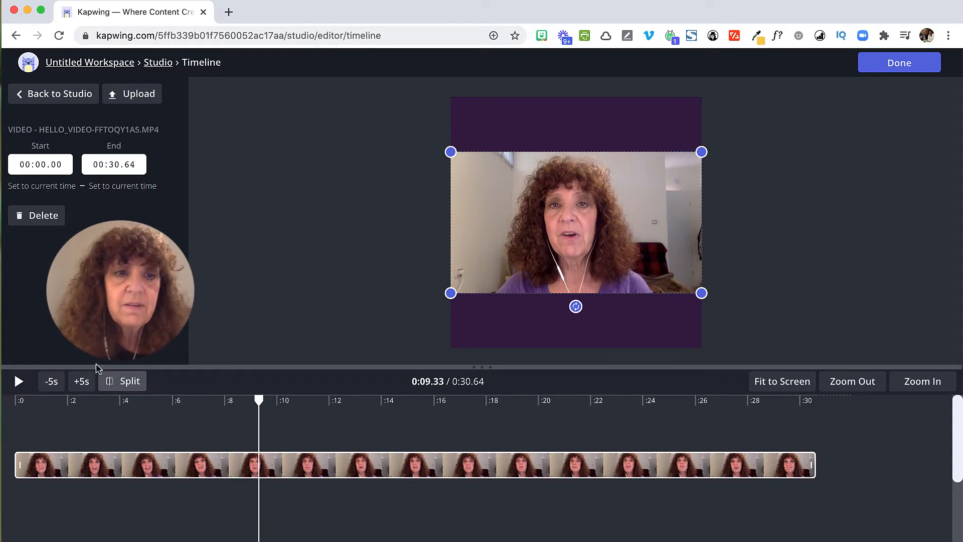
left_click(122, 381)
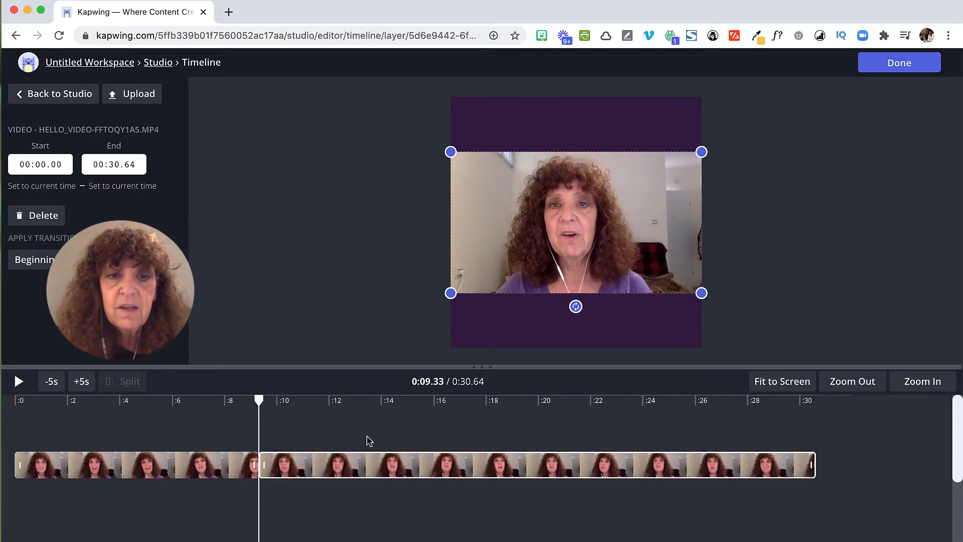
left_click(398, 410)
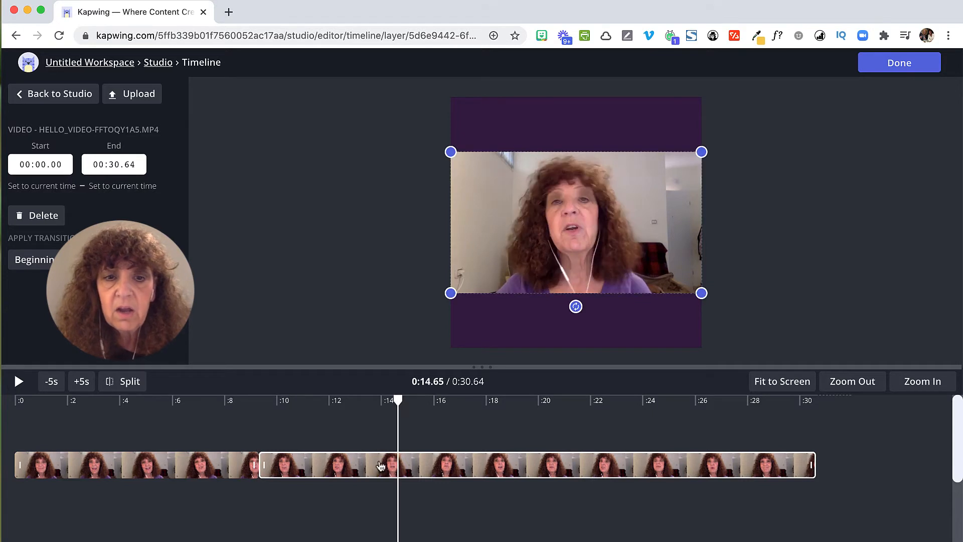
left_click(130, 382)
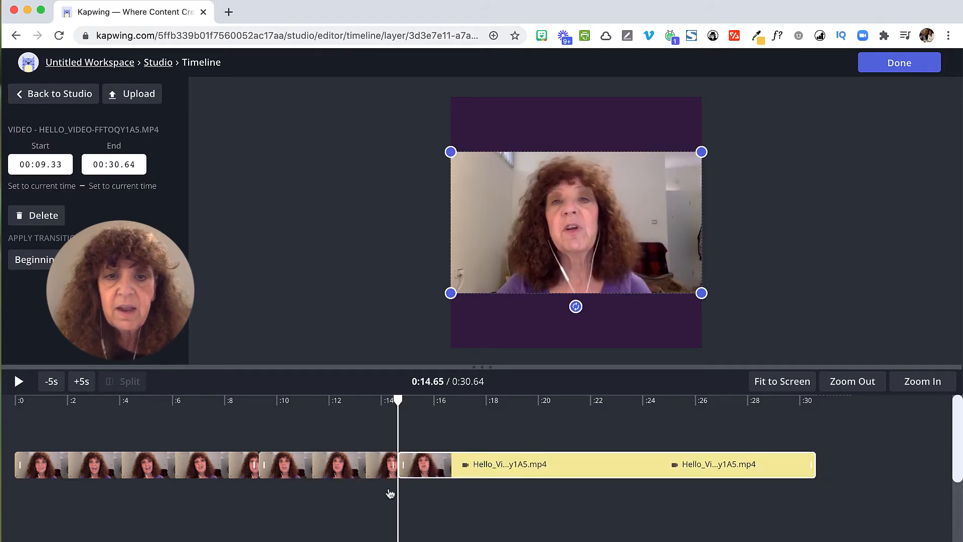
- Delete the middle segment of the split clip and move the last segment earlier to close the gap
key("Delete")
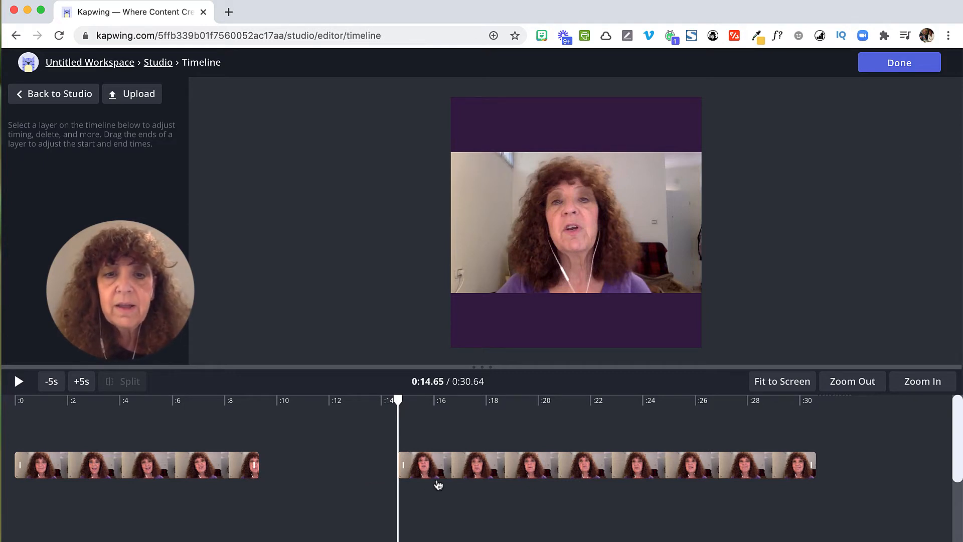
left_click_drag(438, 484, 308, 475)
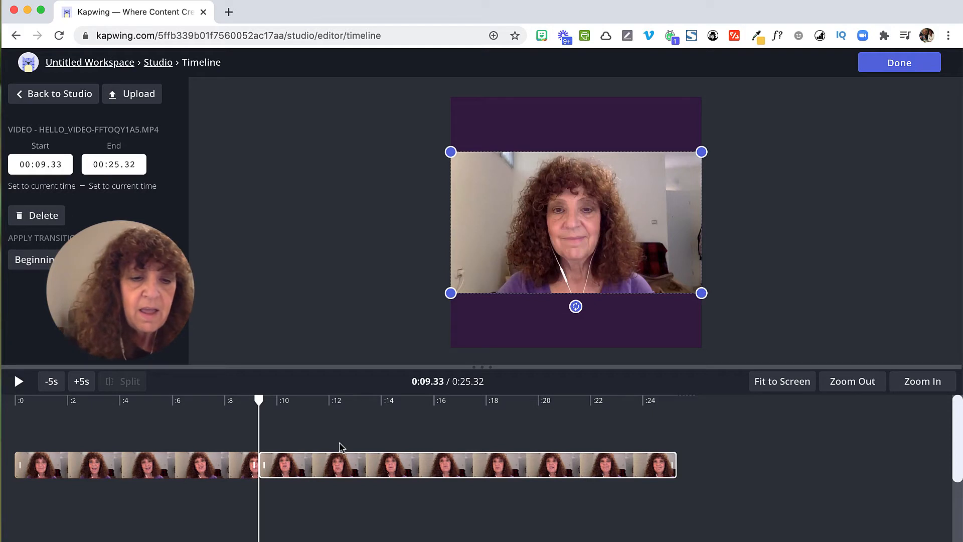
- Undo the segment move, the deletion and both clip splits, and return to the studio canvas with nothing selected
key("super+z")
key("super+z")
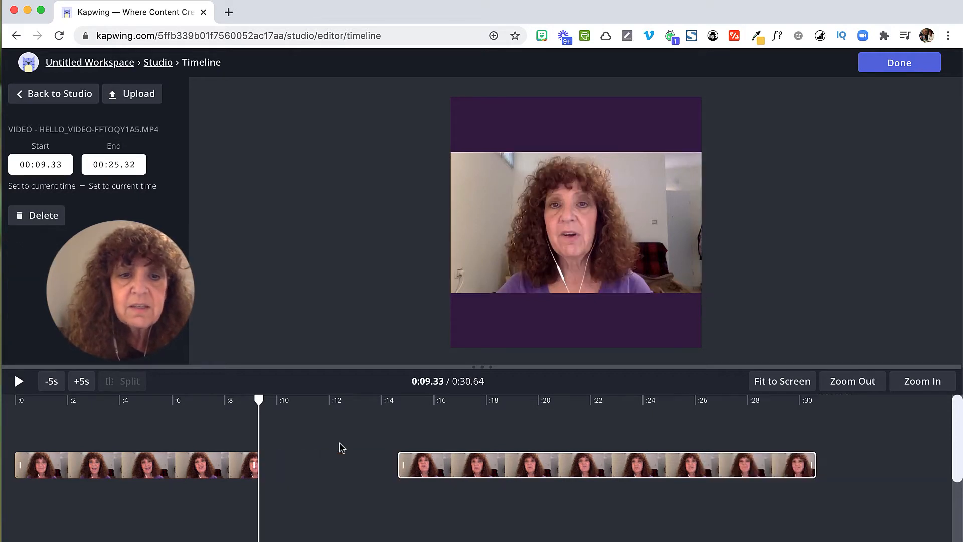
key("super+z")
key("super+z")
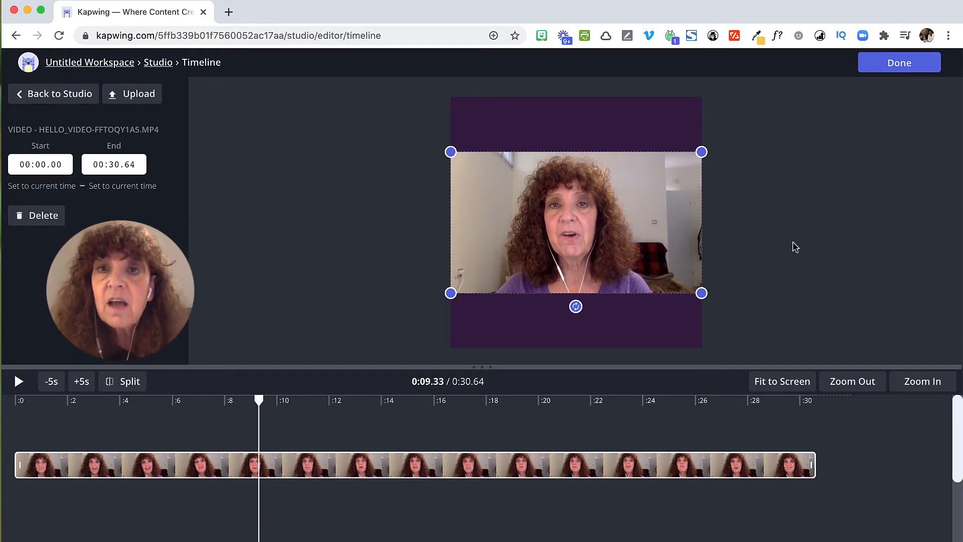
left_click(57, 98)
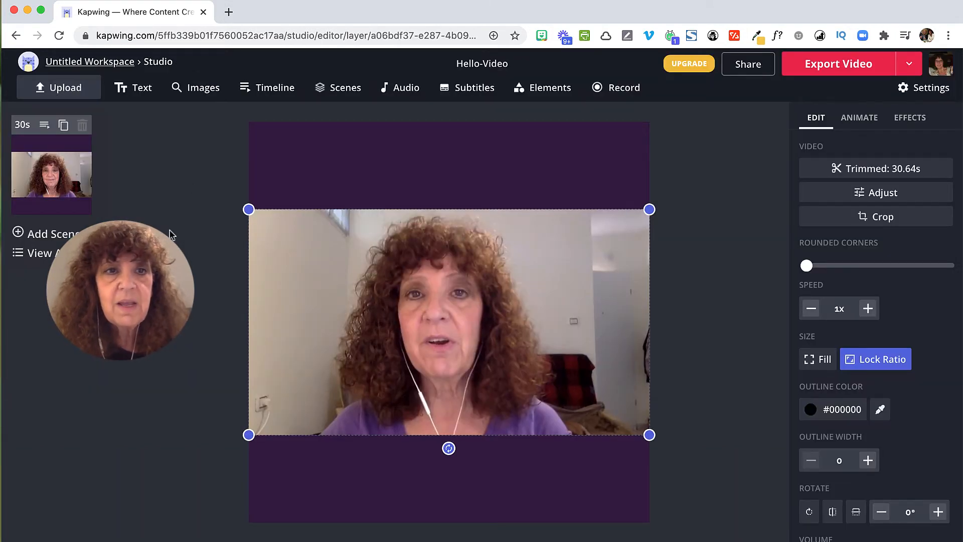
left_click(184, 254)
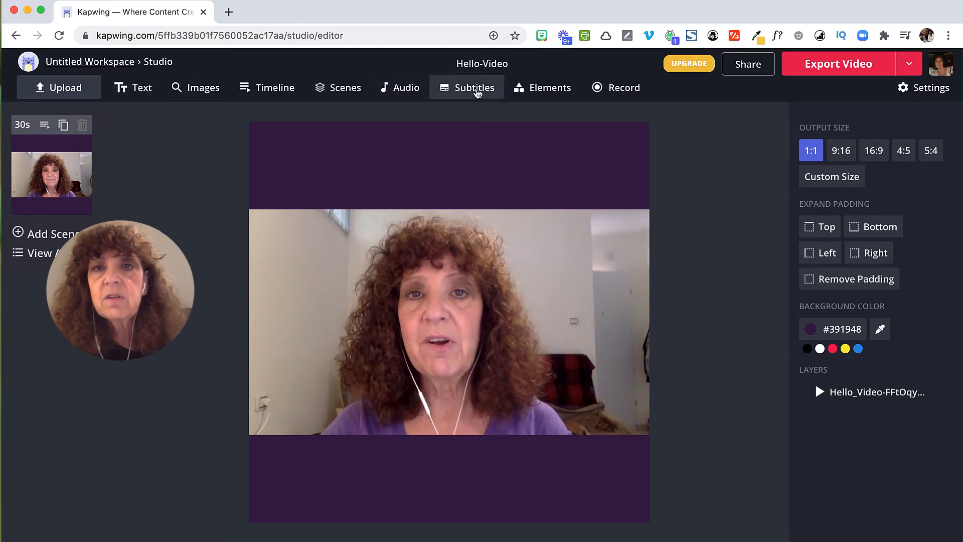
- Auto-generate subtitles for the video in English (United States) and play the opening seconds to check them
left_click(475, 88)
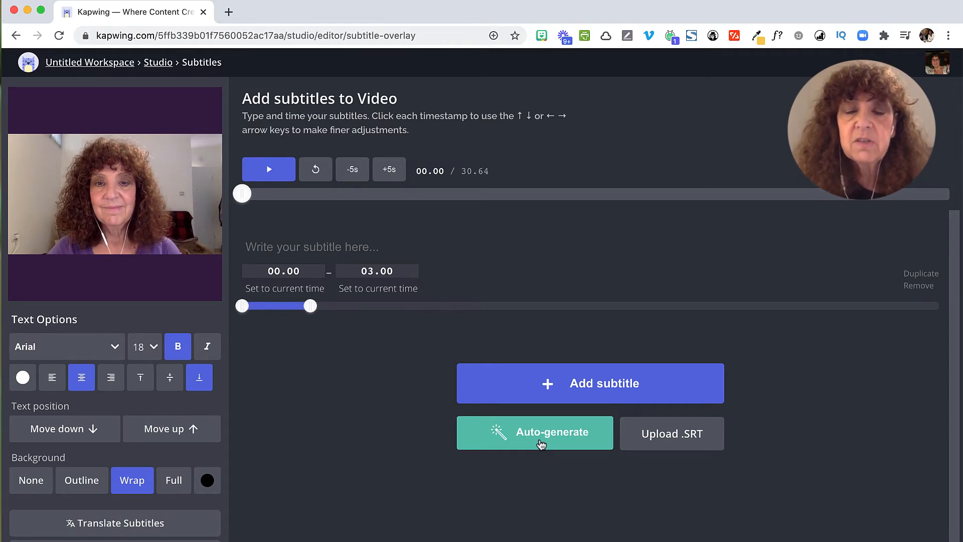
left_click(541, 440)
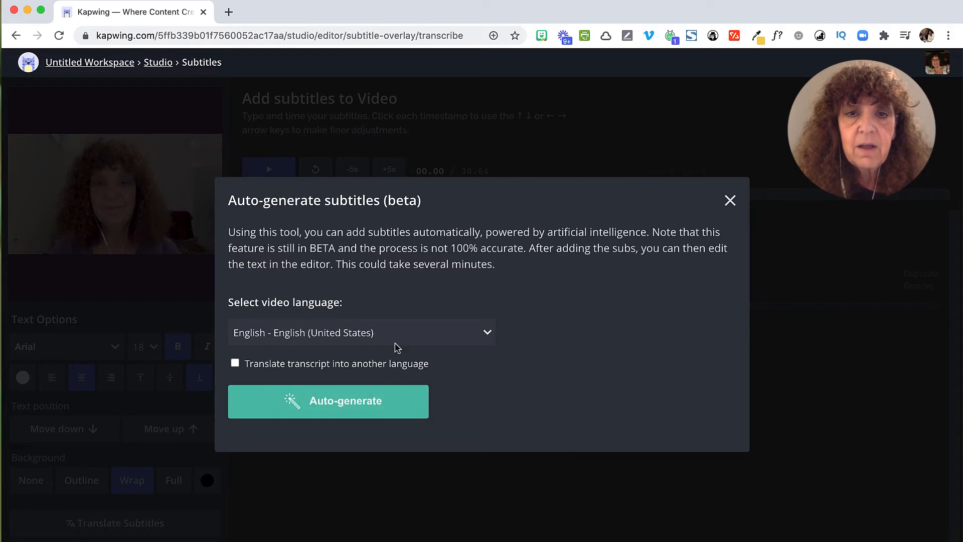
left_click(488, 335)
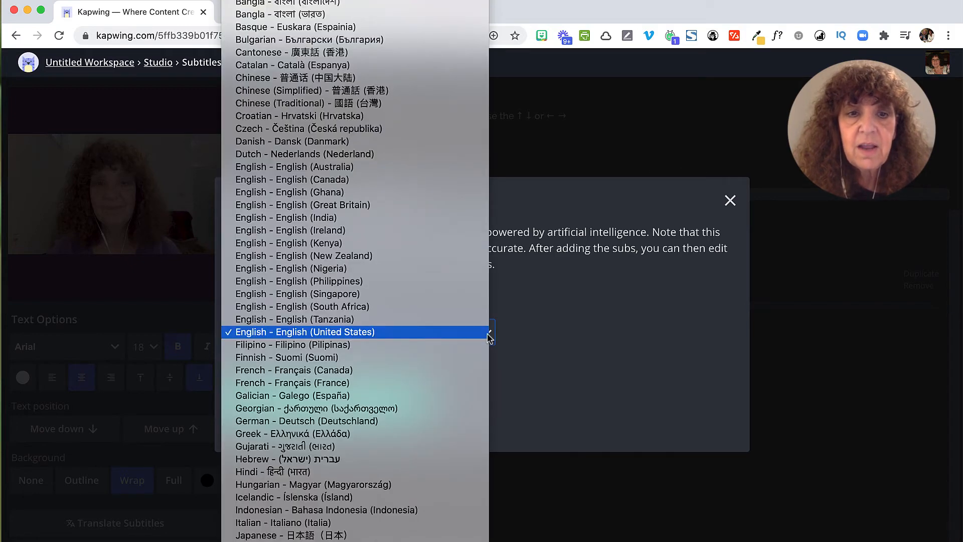
left_click(489, 335)
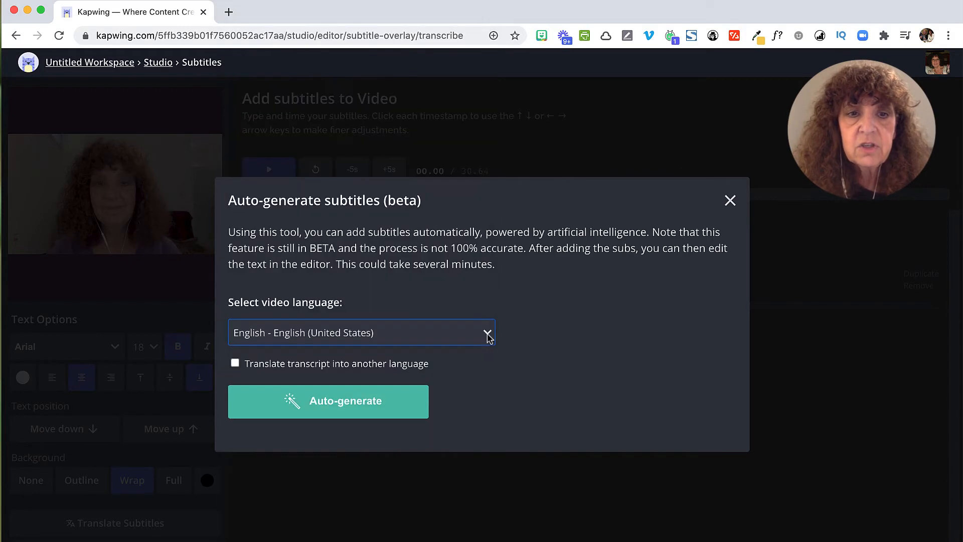
left_click(292, 400)
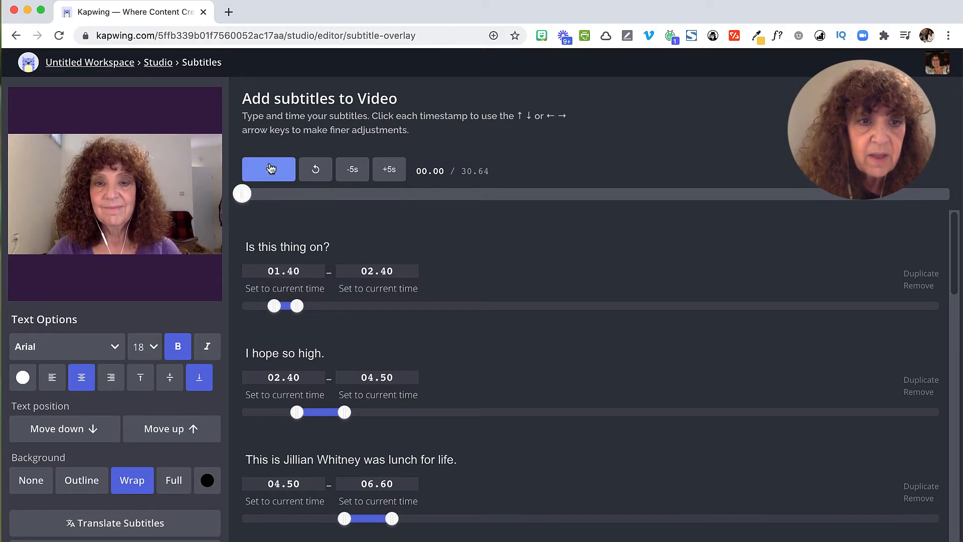
left_click(270, 168)
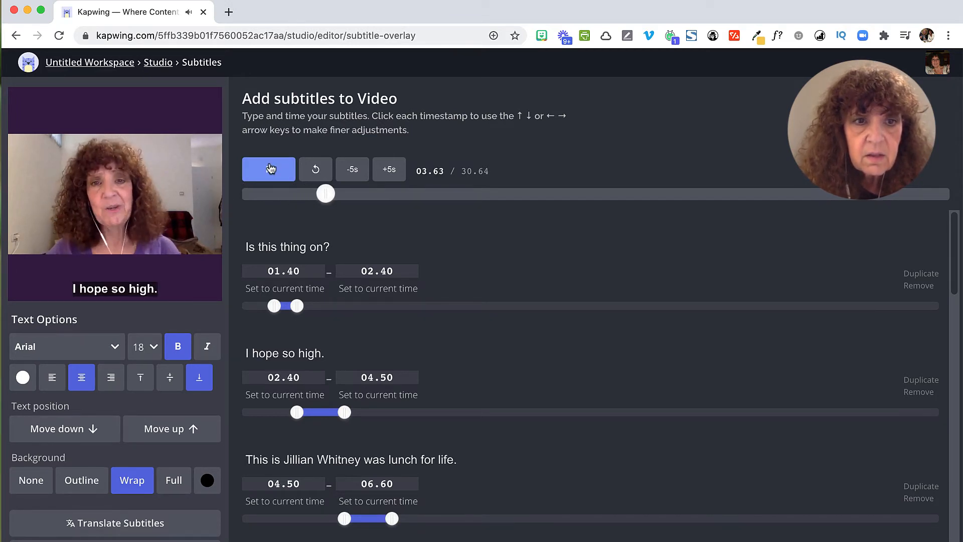
left_click(271, 169)
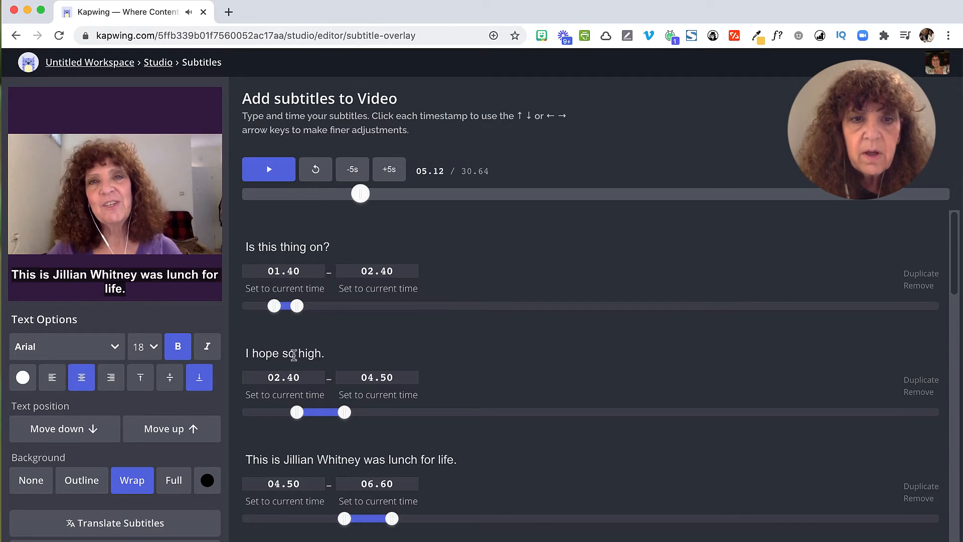
- Correct the second subtitle, "I hope so high.", to read "I hope so. Hi"
left_click(295, 353)
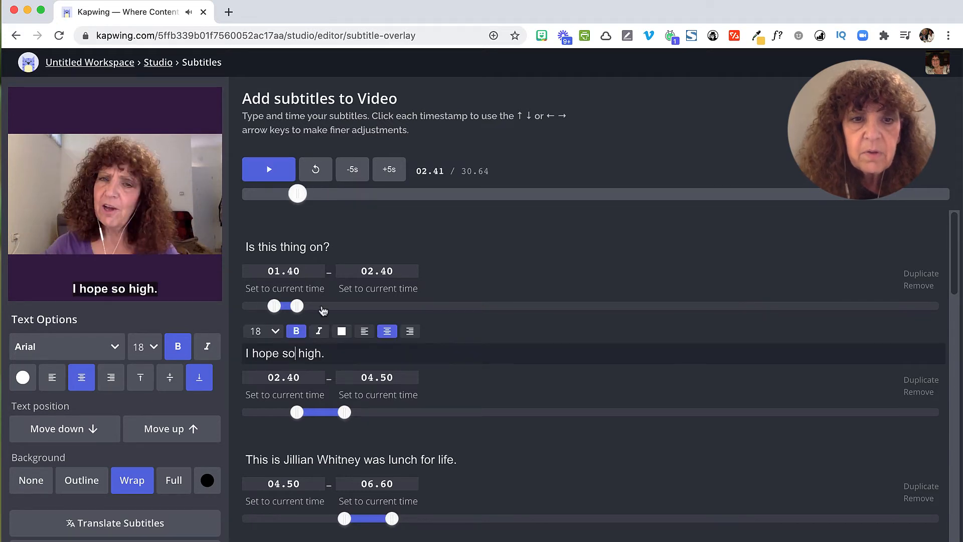
type(". H")
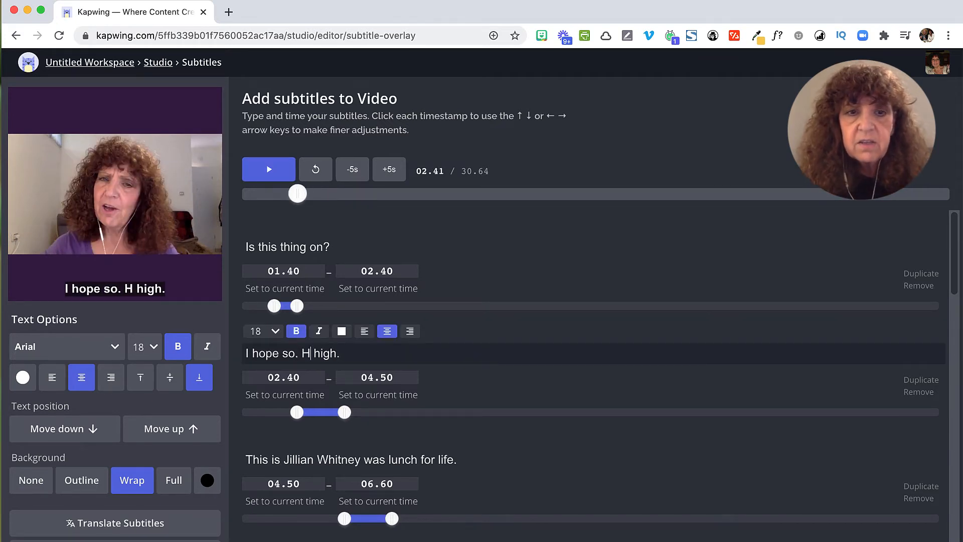
type("i")
key("shift+Right")
key("shift+Right")
key("shift+Right")
key("shift+Right")
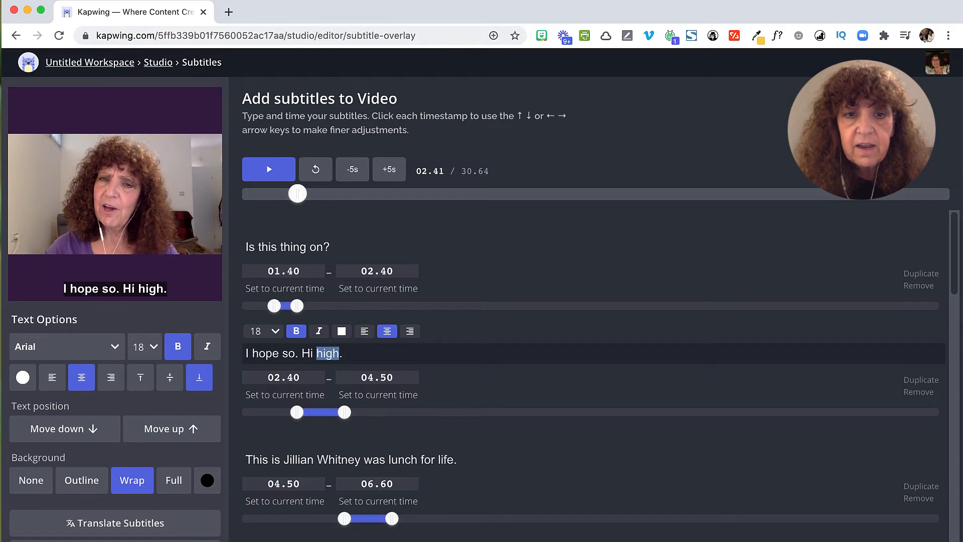
key("BackSpace")
key("BackSpace")
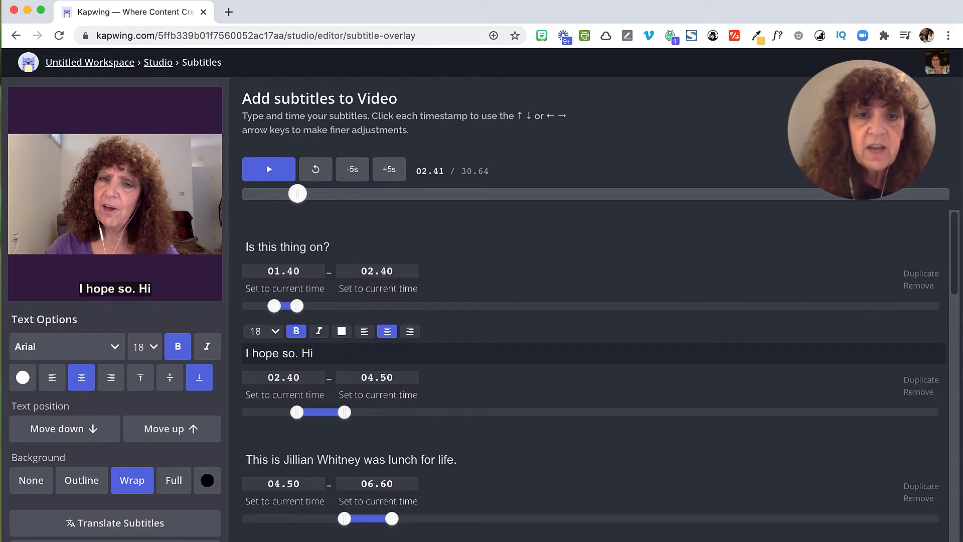
- In the third subtitle, correct the initial of the speaker's first name to G and replace "lunch for life" with "Launch4Life"
left_click(290, 460)
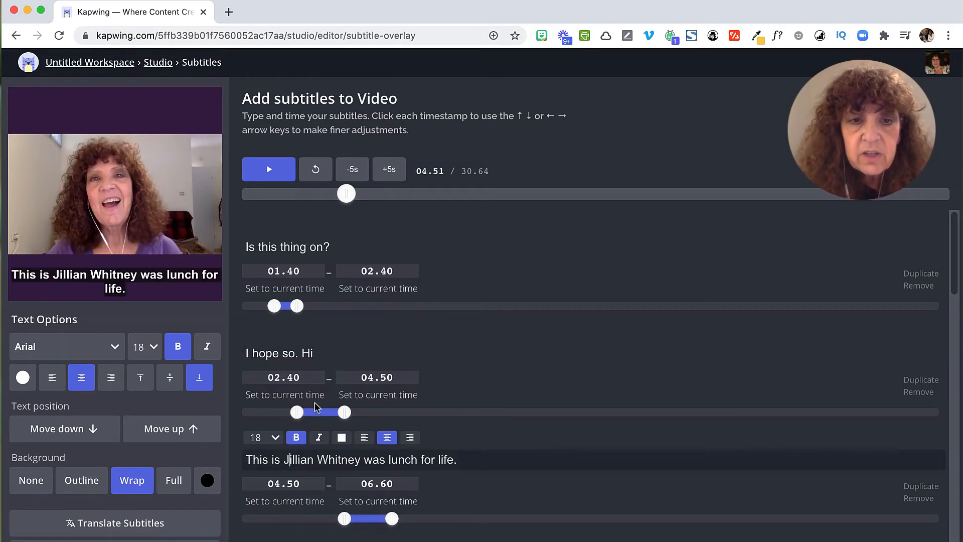
key("BackSpace")
type("G")
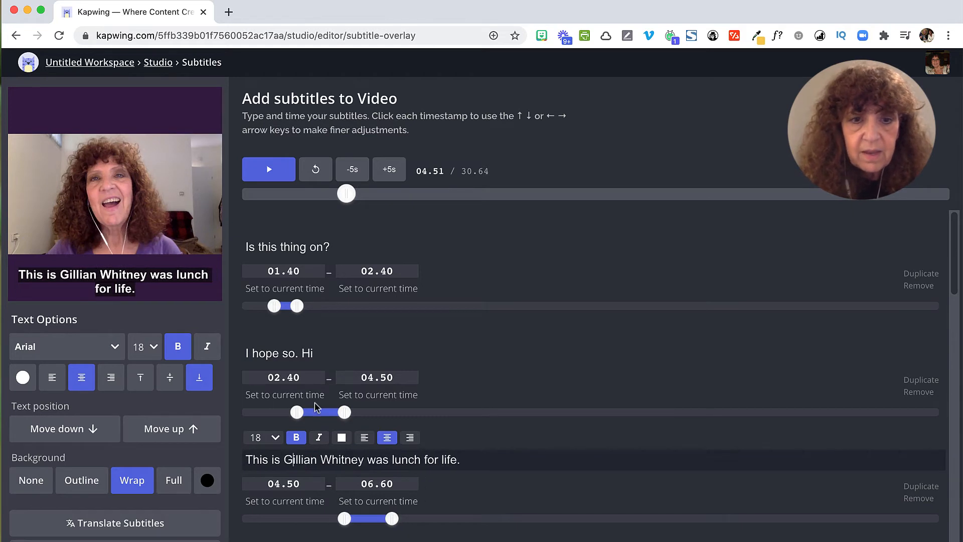
left_click(402, 459)
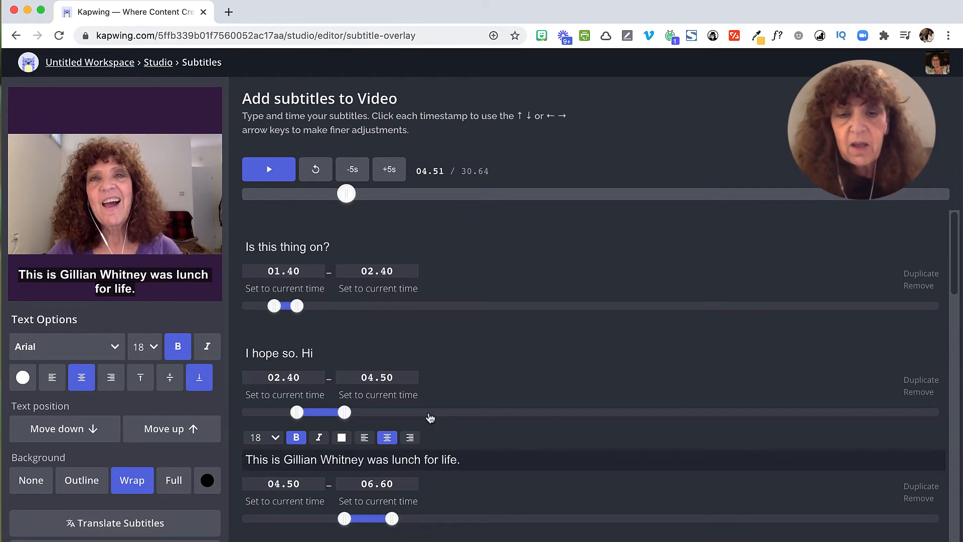
key("BackSpace")
type("L")
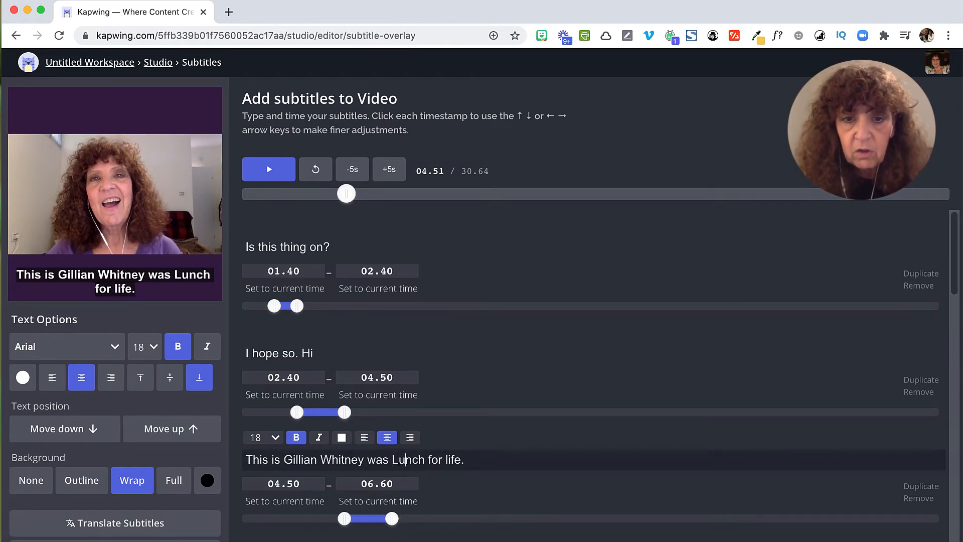
type("aunch")
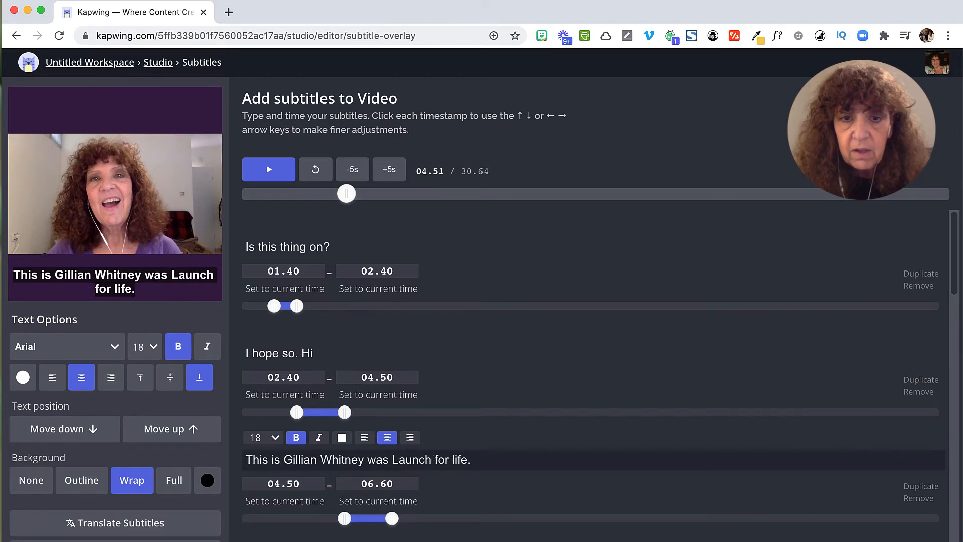
type("4")
key("BackSpace")
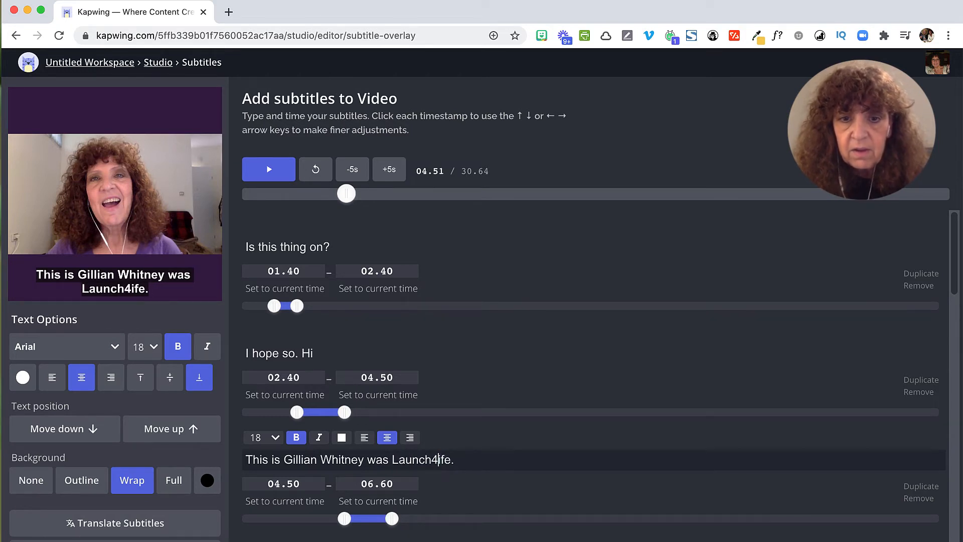
type("L")
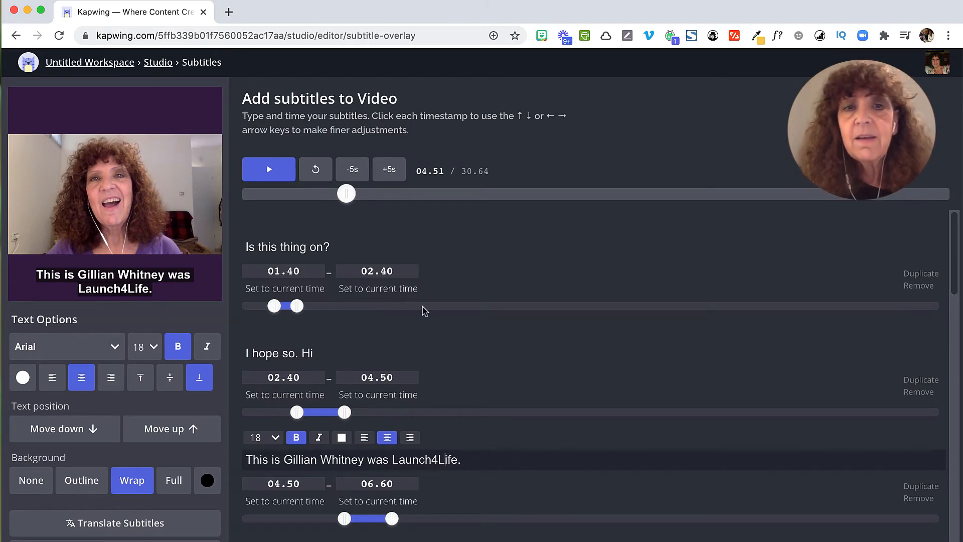
right_click(487, 465)
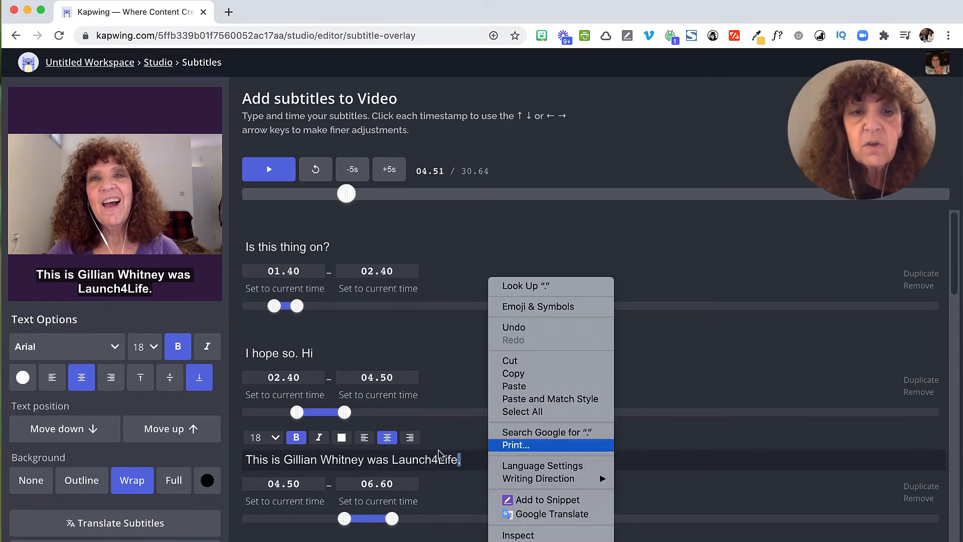
left_click(958, 290)
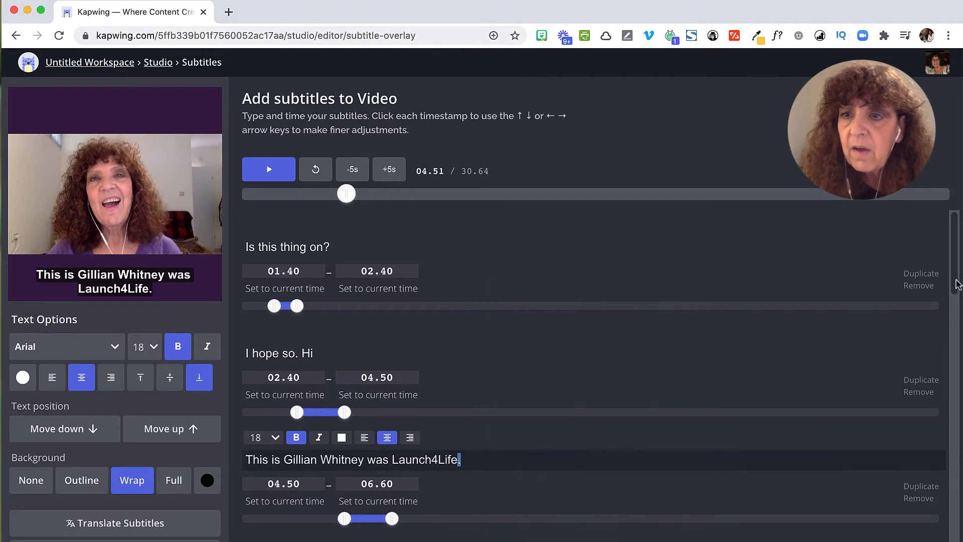
- Play the video from the third subtitle to about 9.83 seconds and review the remaining subtitles through the last one
left_click_drag(958, 290, 956, 340)
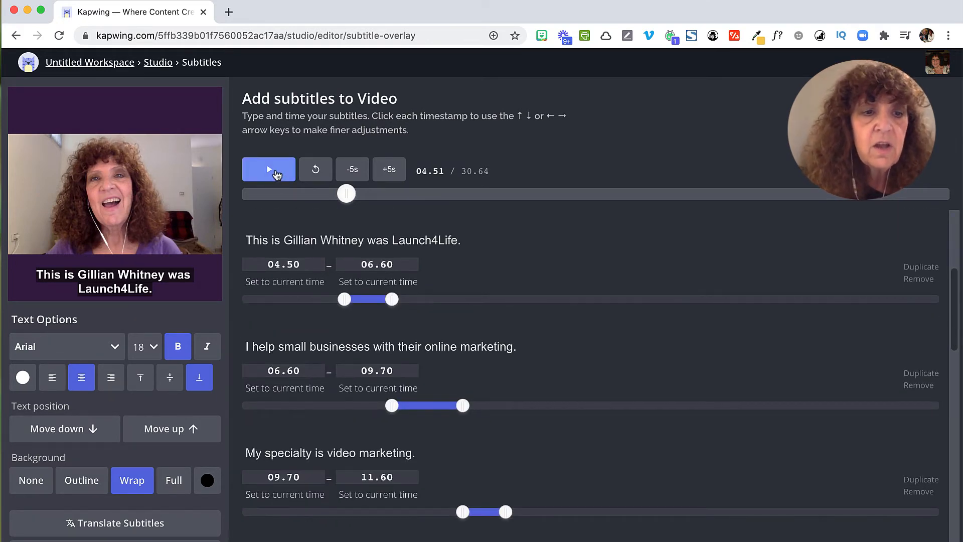
left_click(276, 173)
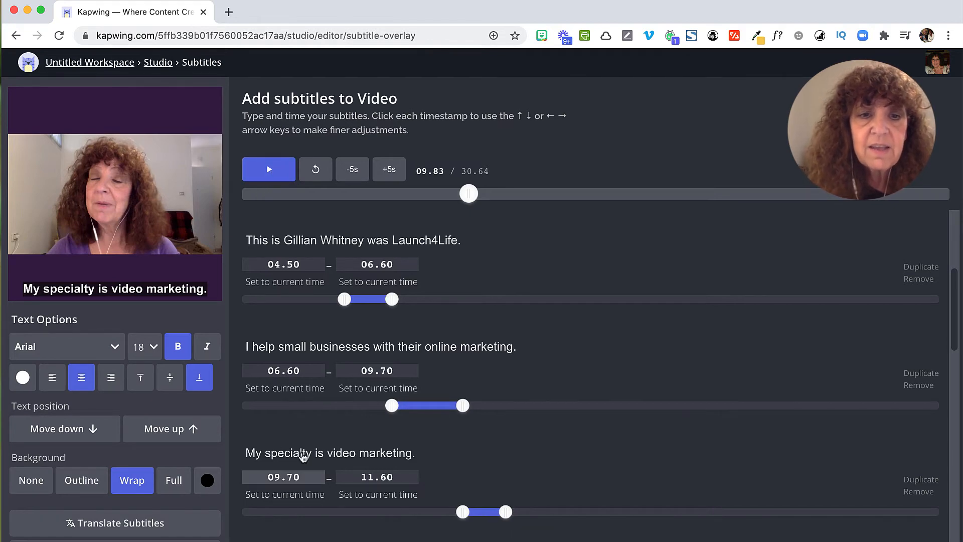
scroll(301, 453, "down", 4)
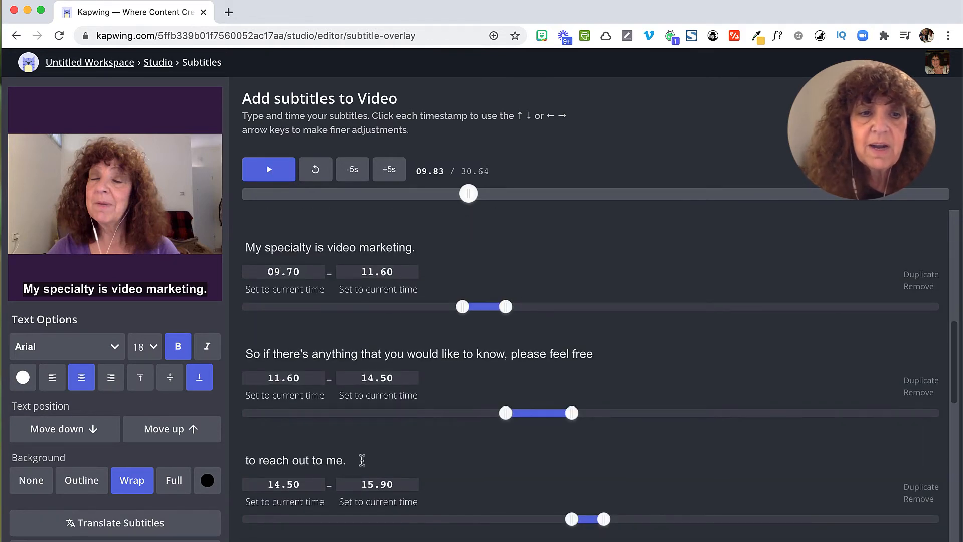
scroll(362, 459, "down", 7)
scroll(361, 459, "down", 4)
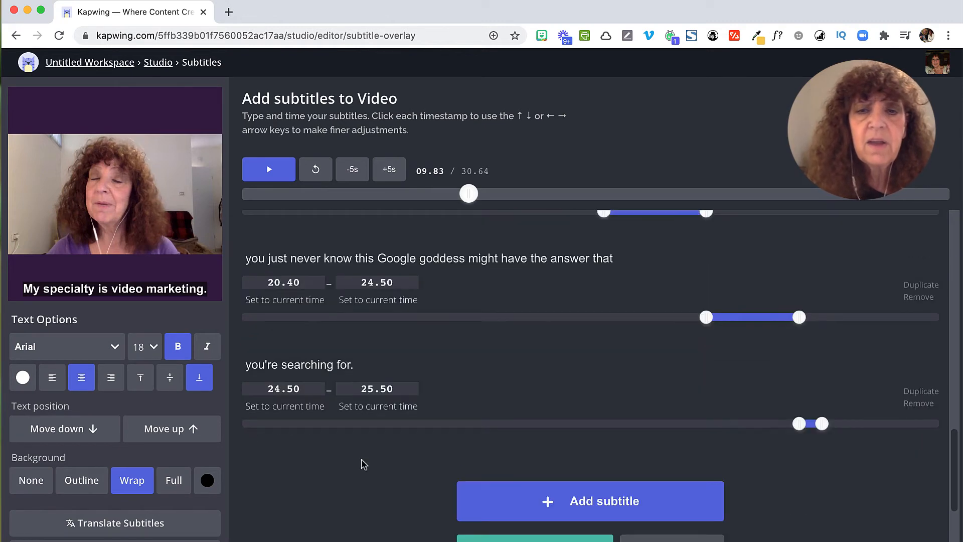
scroll(399, 307, "up", 6)
scroll(399, 307, "up", 12)
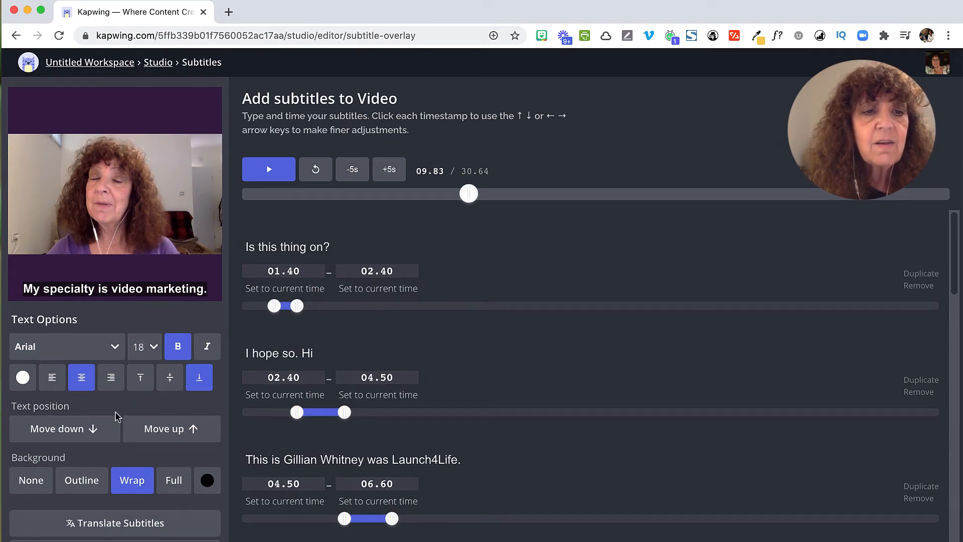
- Try the subtitle background style None, switch it to Outline, and set the background color to red
scroll(116, 416, "down", 2)
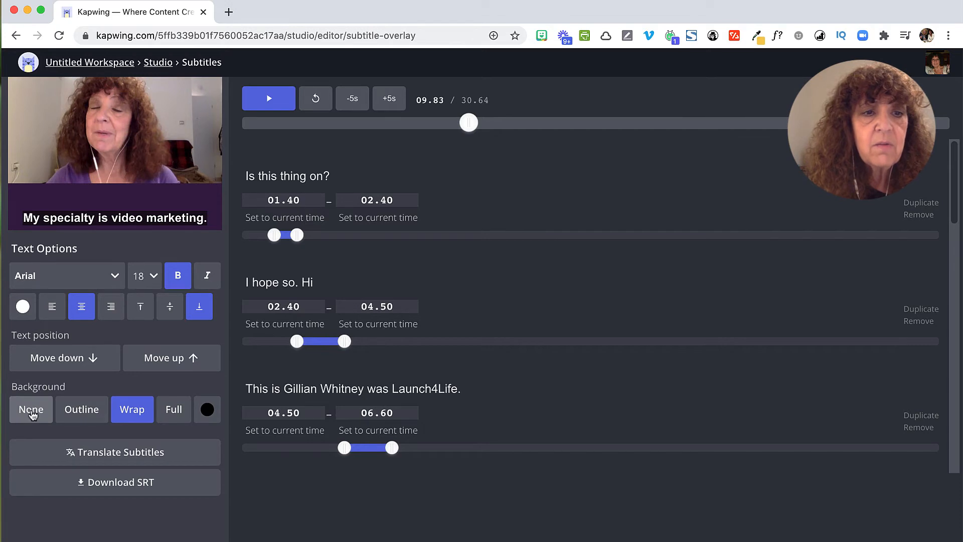
left_click(32, 415)
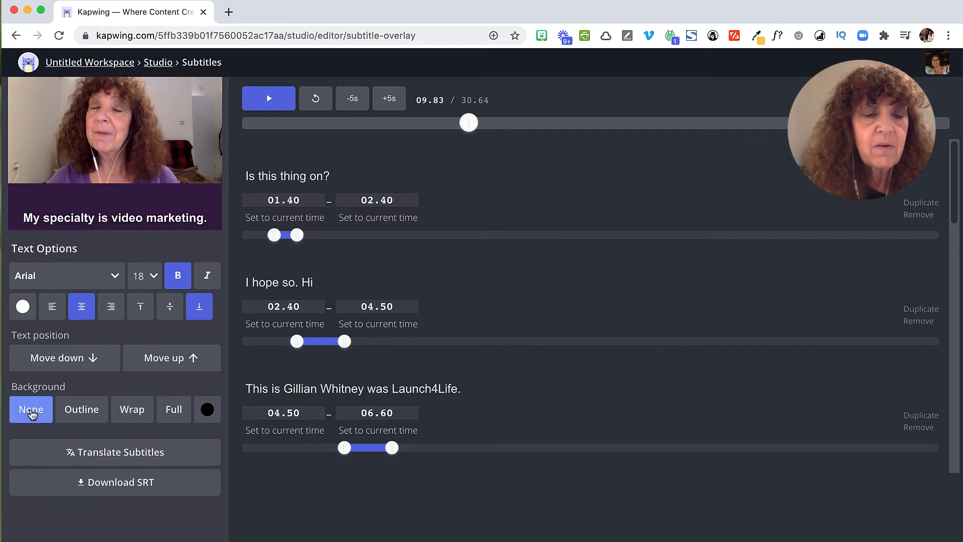
left_click(79, 410)
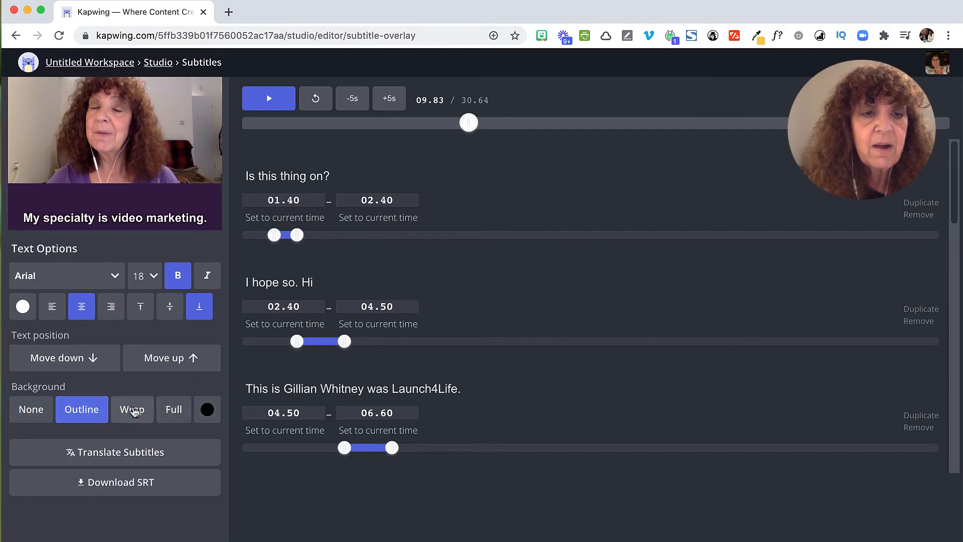
left_click(204, 415)
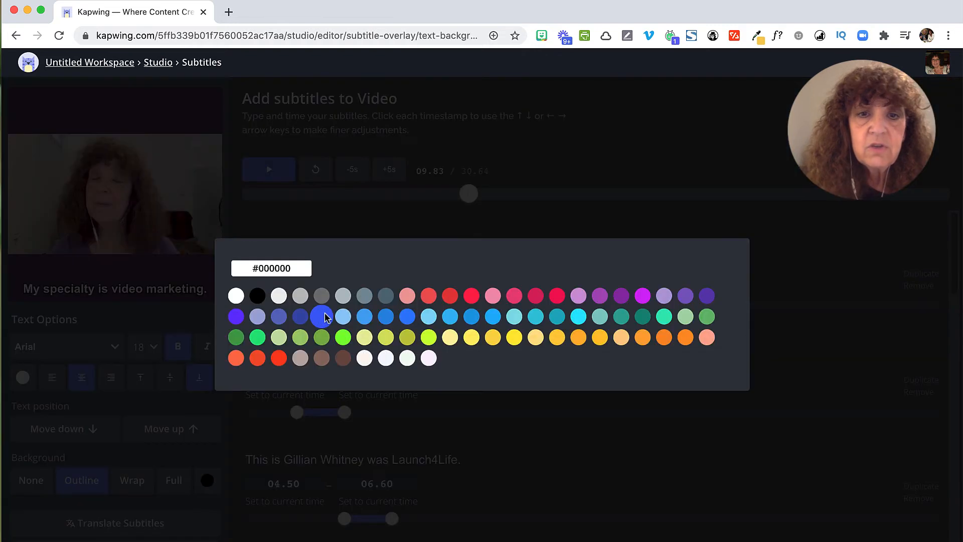
left_click(441, 294)
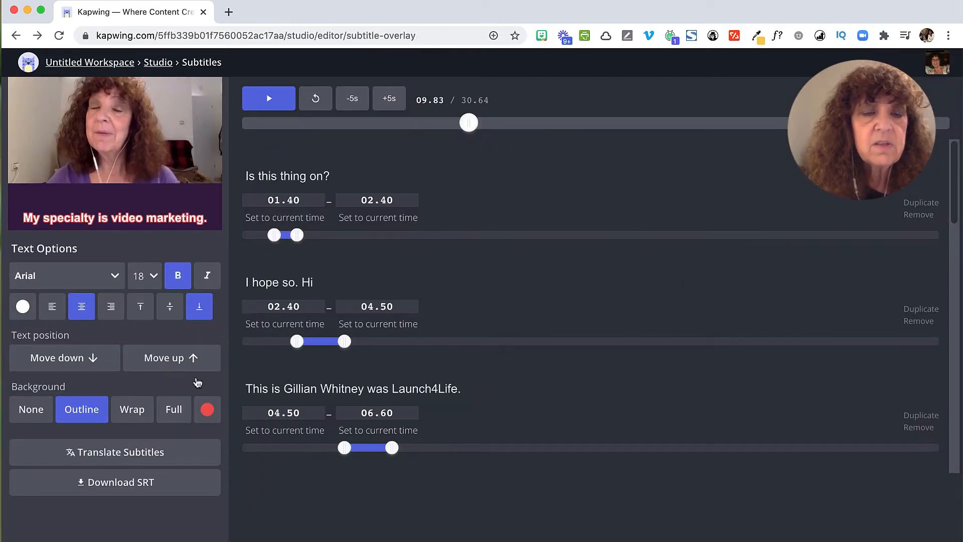
- Compare the Wrap, Full and Outline subtitle backgrounds in red, and set the background to None
left_click(138, 413)
left_click(171, 414)
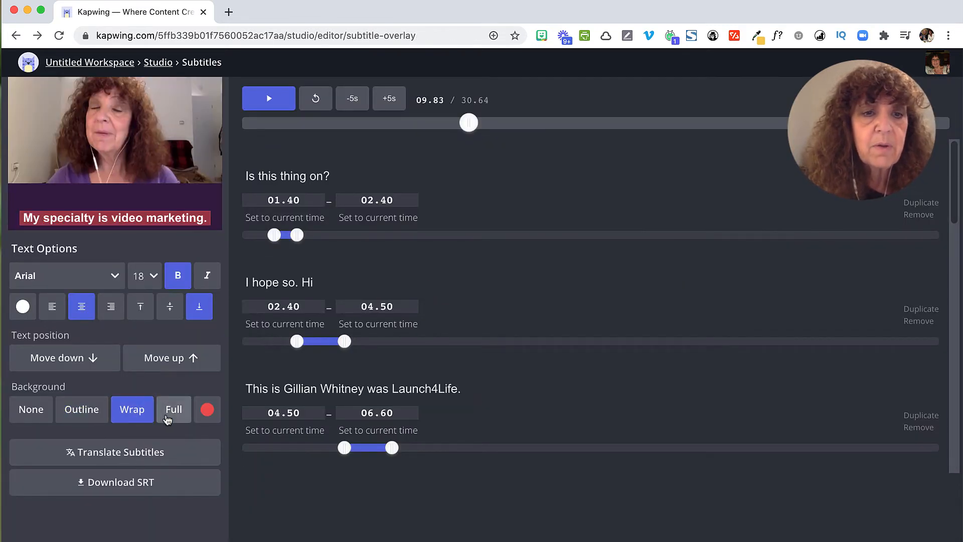
left_click(127, 415)
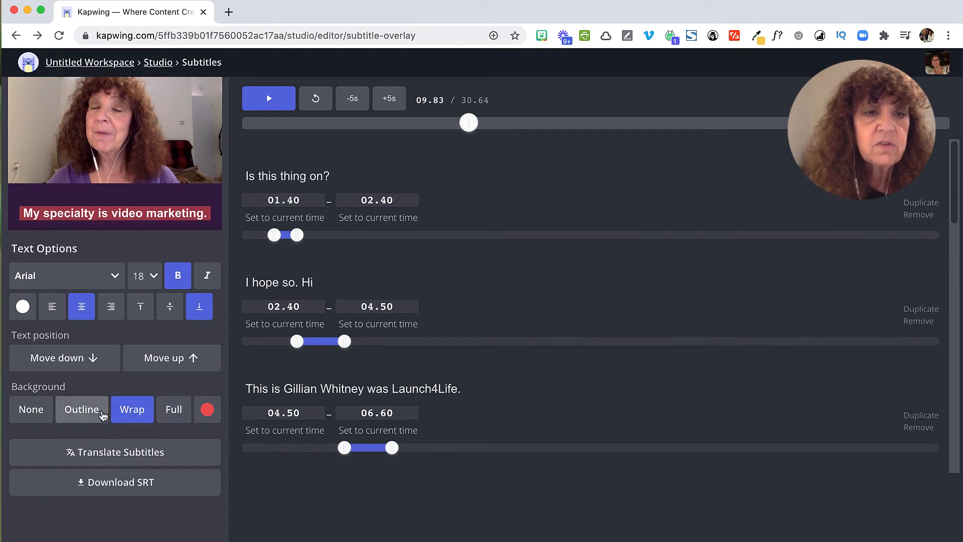
left_click(83, 414)
left_click(31, 415)
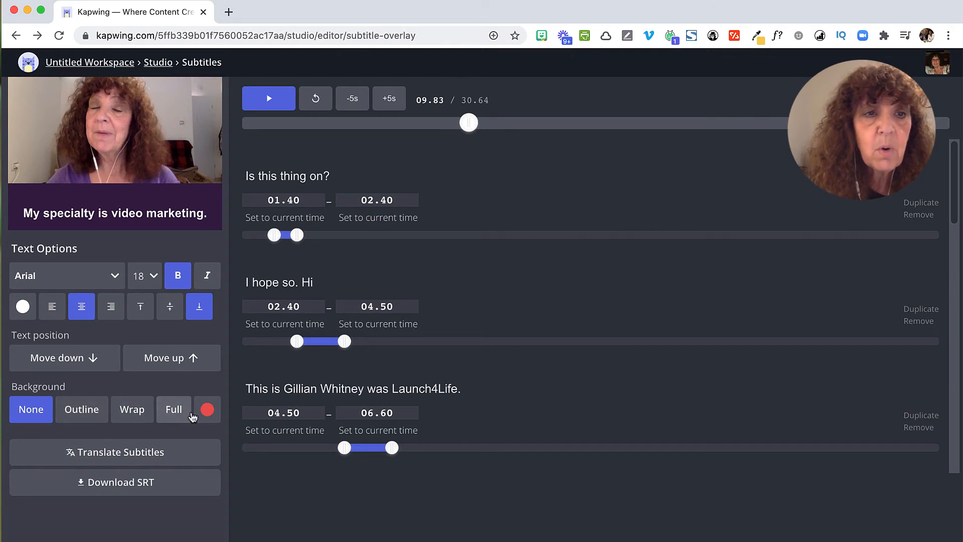
- Nudge the subtitle text up in small increments until it sits just beneath the video picture, with one nudge back down
left_click(184, 360)
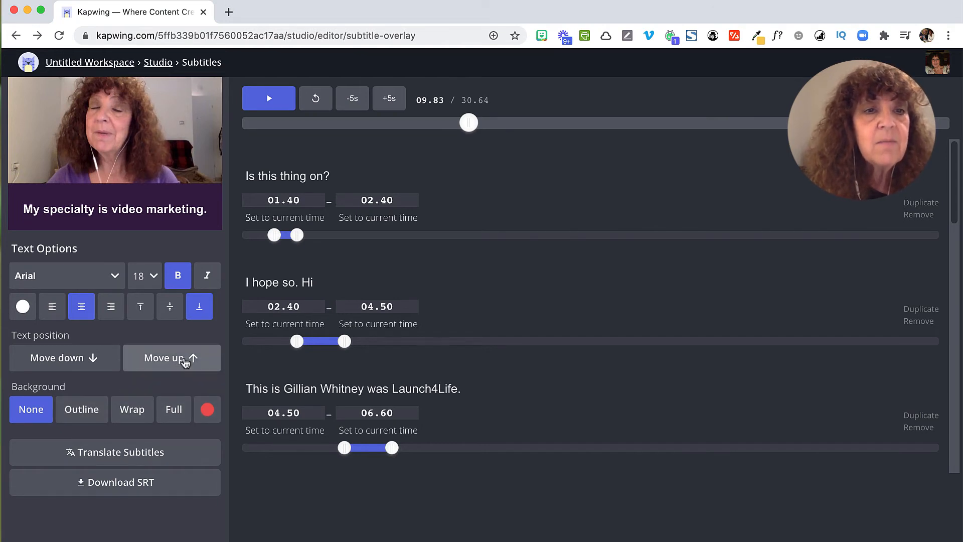
left_click(184, 361)
left_click(185, 360)
scroll(186, 361, "up", 2)
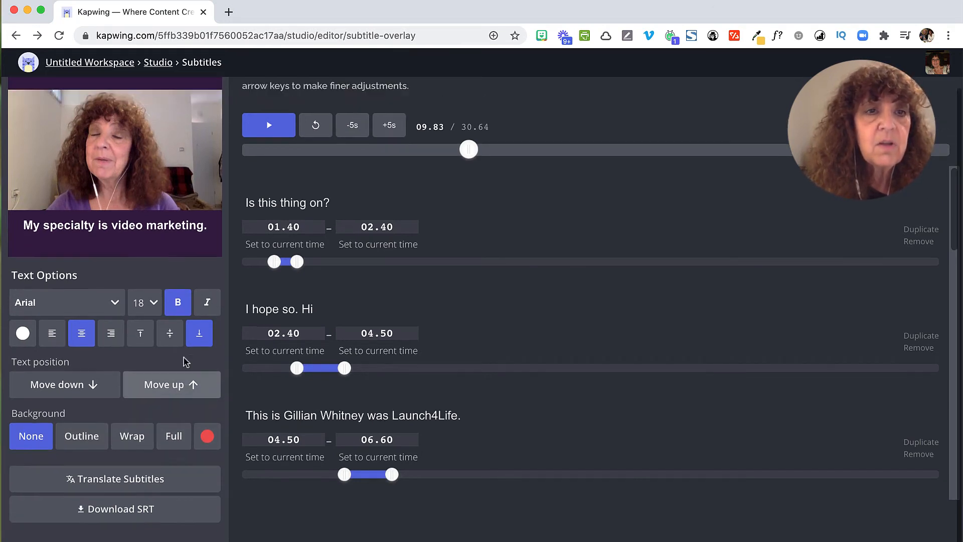
scroll(185, 361, "up", 2)
left_click(197, 430)
left_click(197, 430)
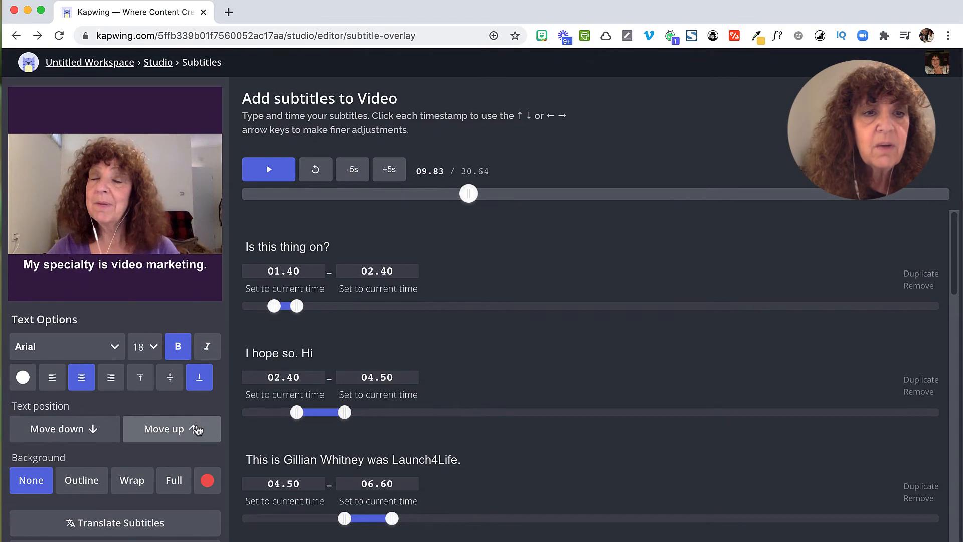
left_click(196, 430)
left_click(197, 430)
left_click(91, 430)
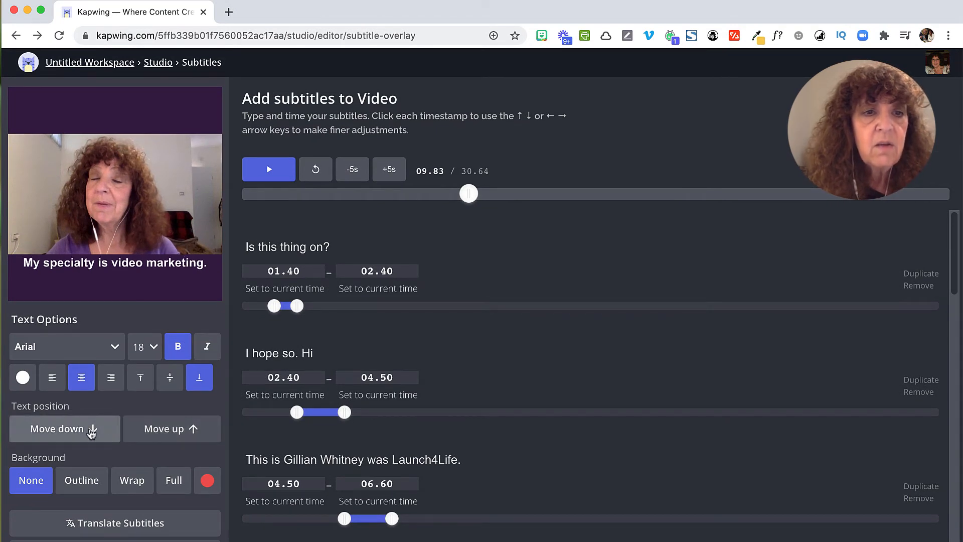
- Try the top and bottom vertical subtitle alignments, settle on middle, and play to about 12.56 seconds to check it
left_click(140, 381)
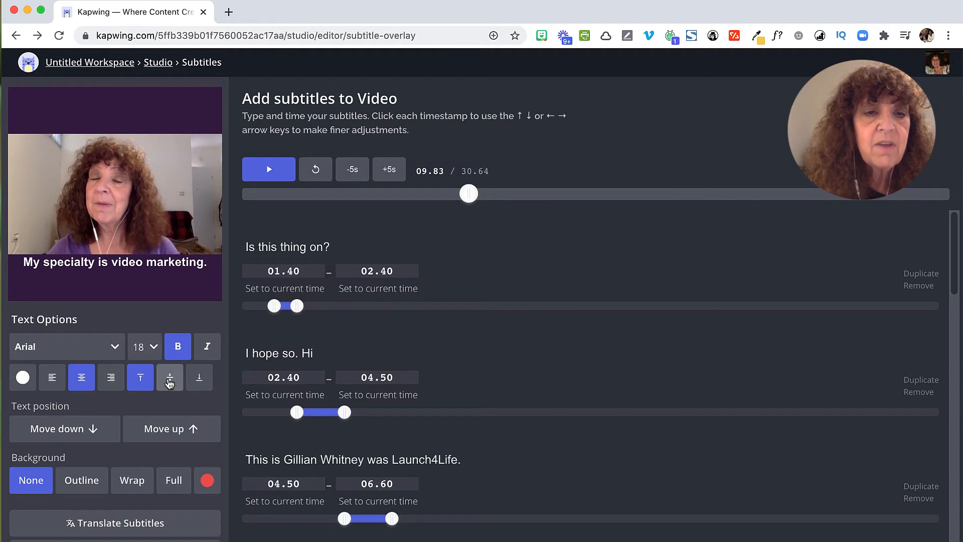
left_click(171, 382)
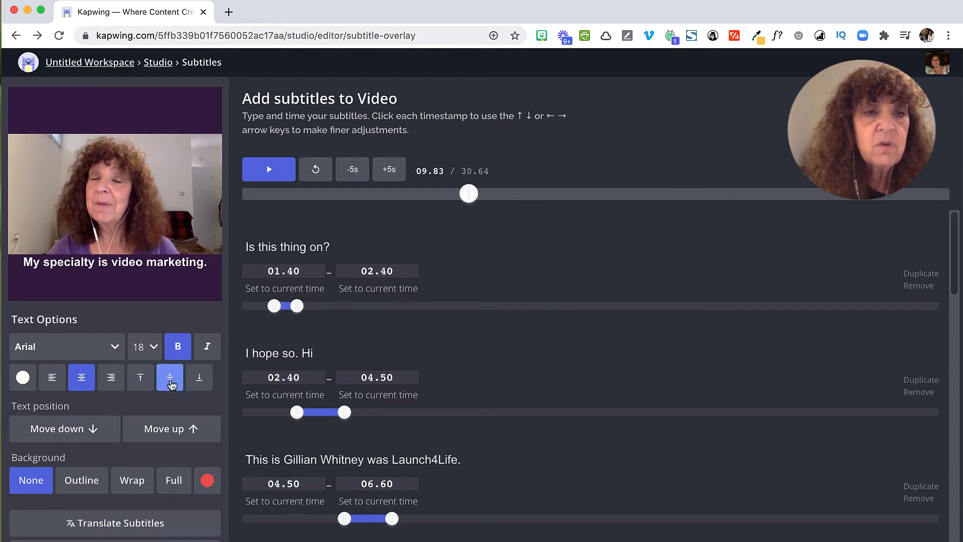
left_click(204, 384)
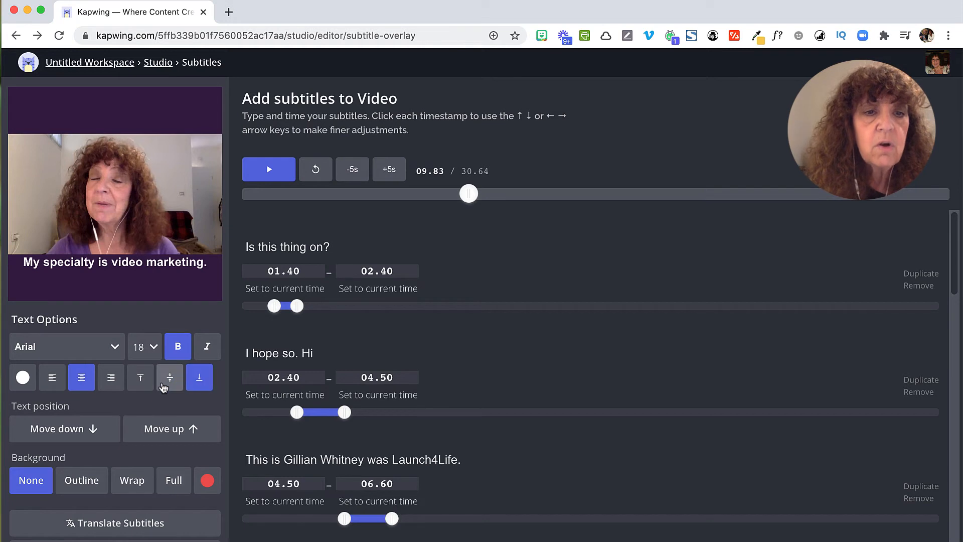
left_click(170, 384)
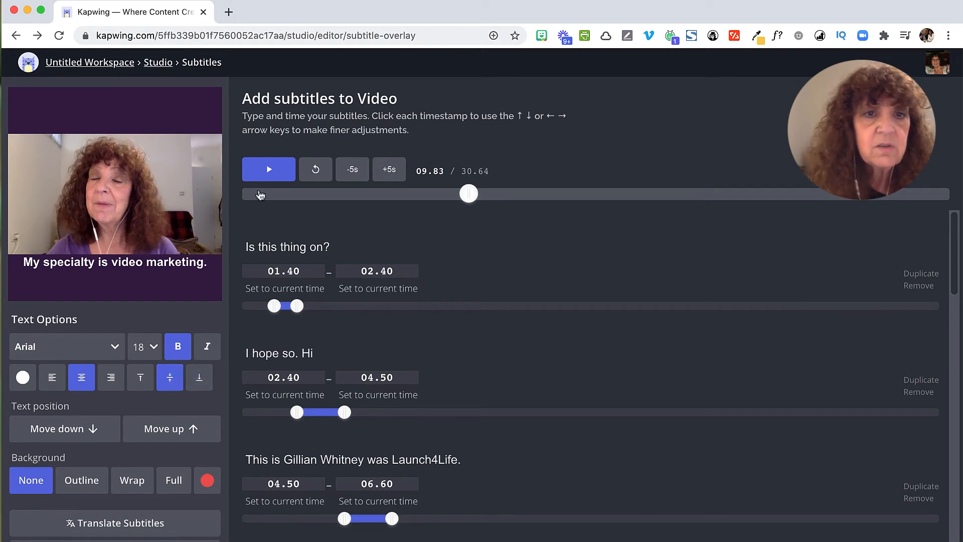
left_click(270, 171)
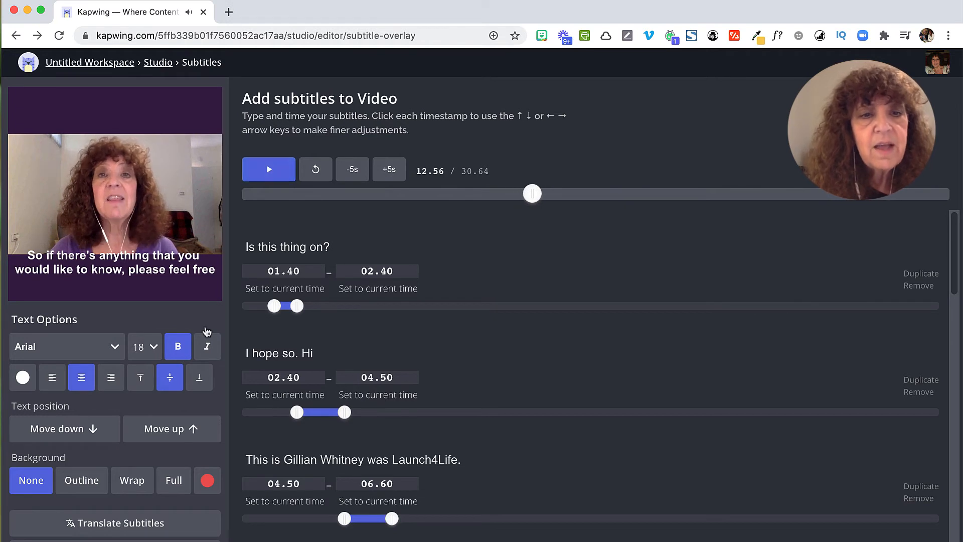
- Move the subtitle text down two increments onto the band beneath the video picture, and play to about 18.81 seconds to check it
left_click(77, 430)
left_click(79, 432)
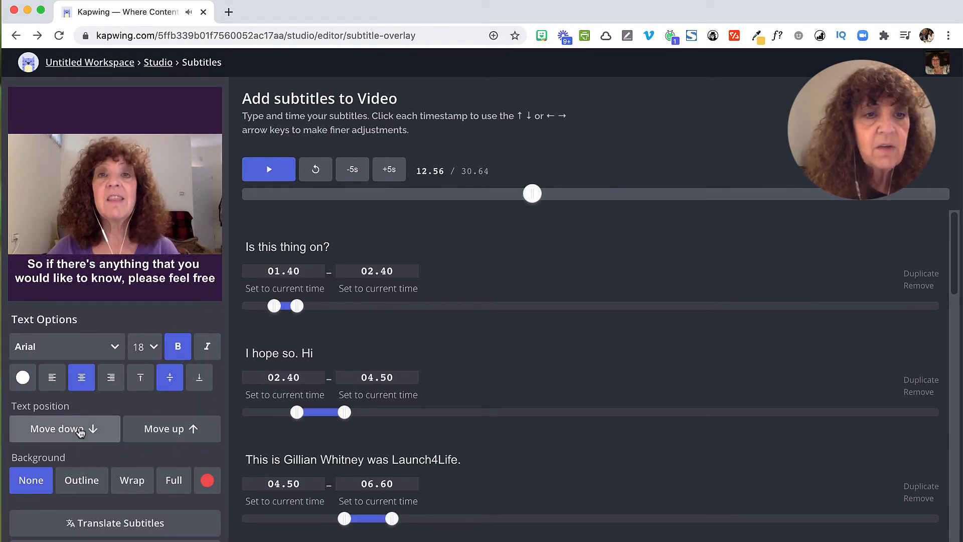
left_click(265, 176)
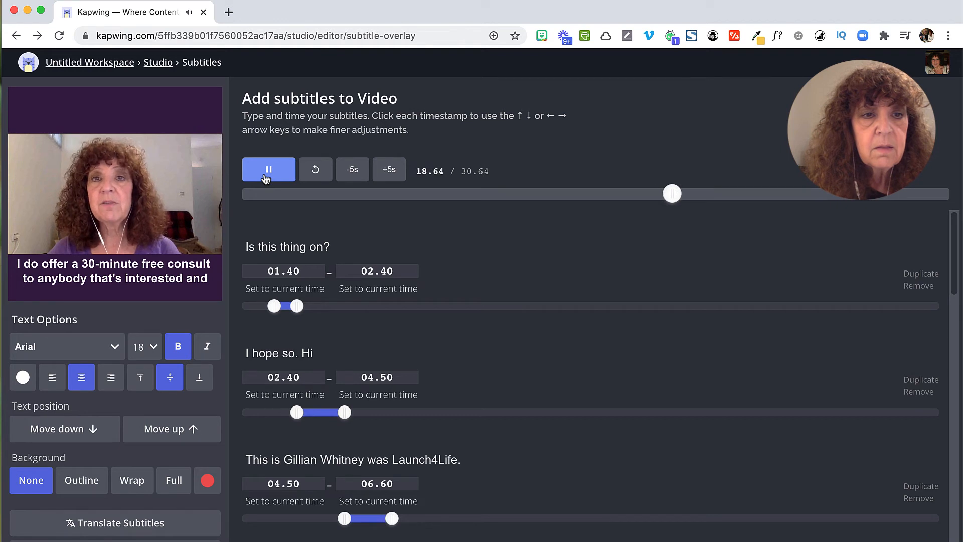
left_click(266, 179)
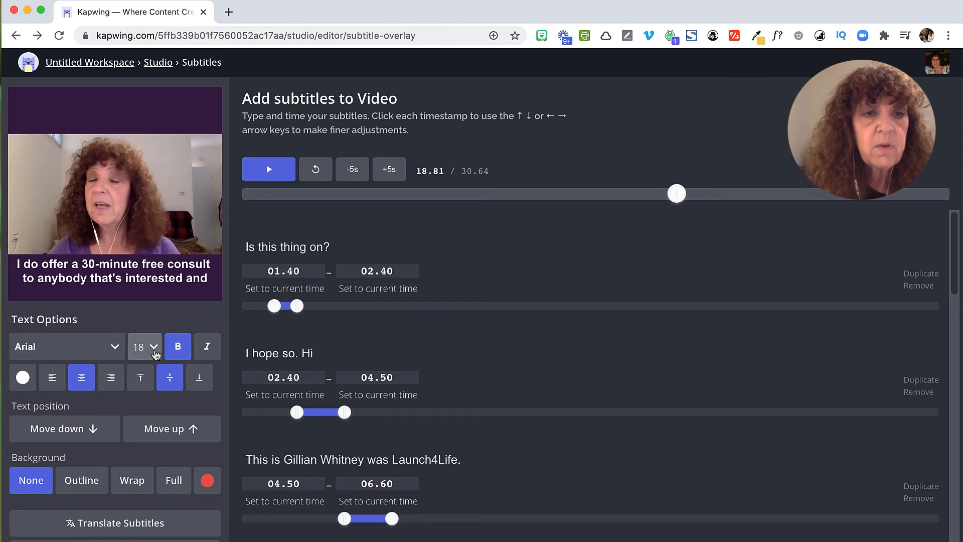
- Set the subtitle font size to 16 with centre alignment after trying left, and apply the subtitles to the video
left_click(156, 351)
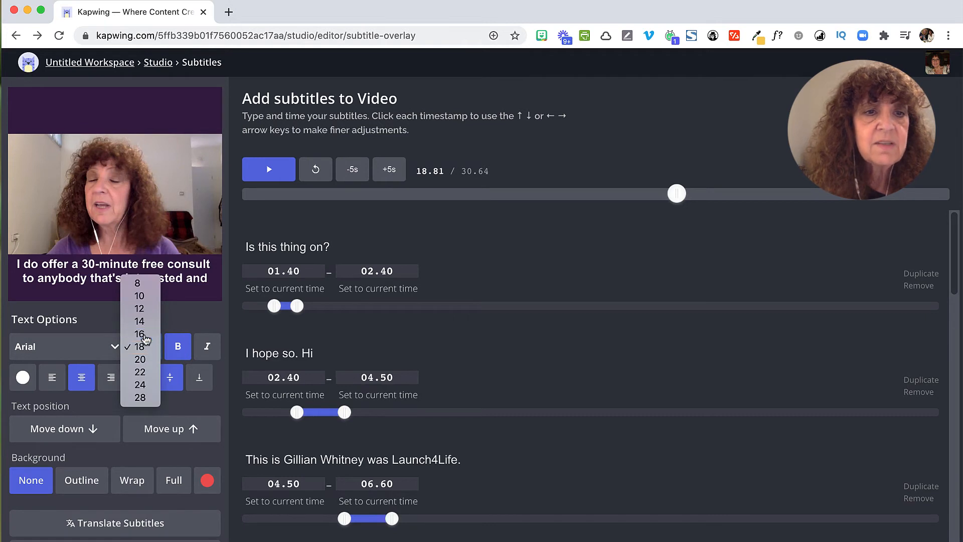
left_click(153, 333)
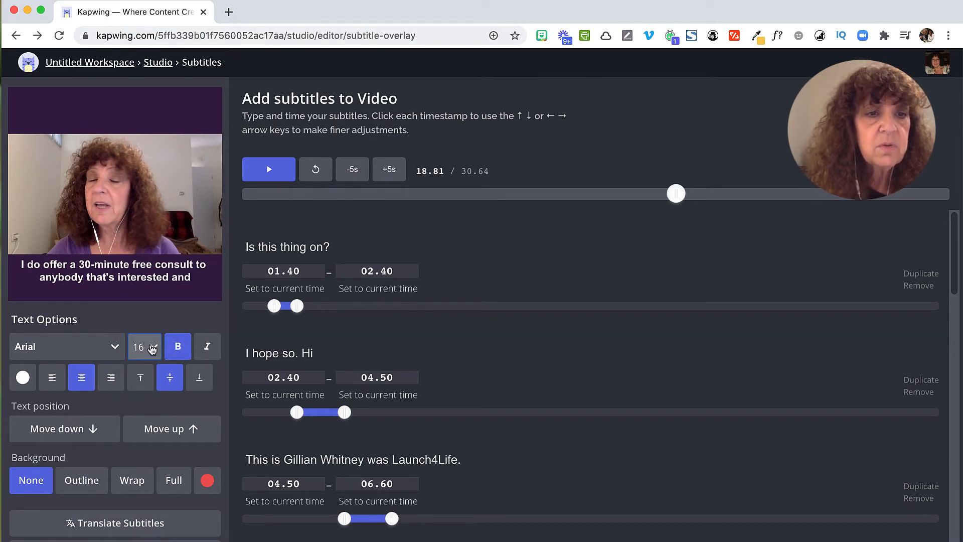
left_click(62, 380)
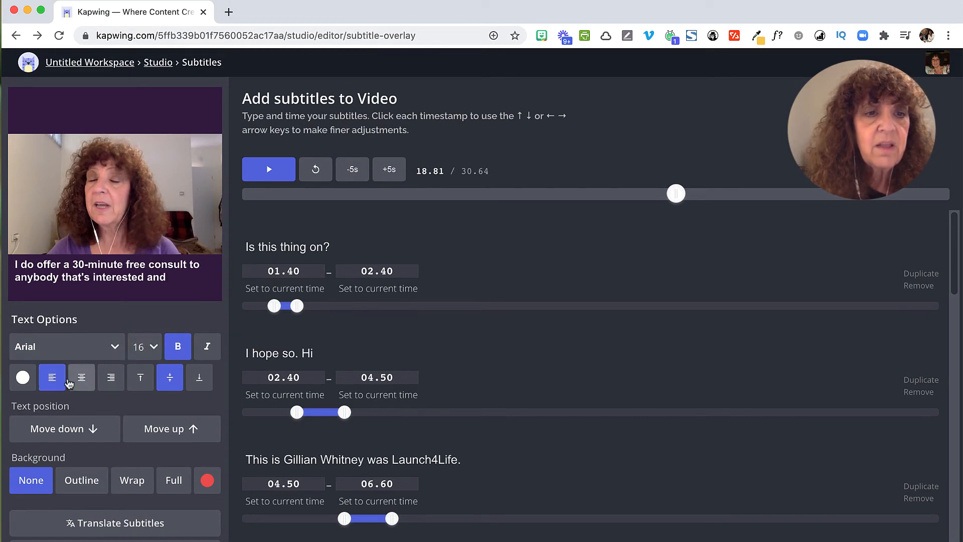
left_click(82, 380)
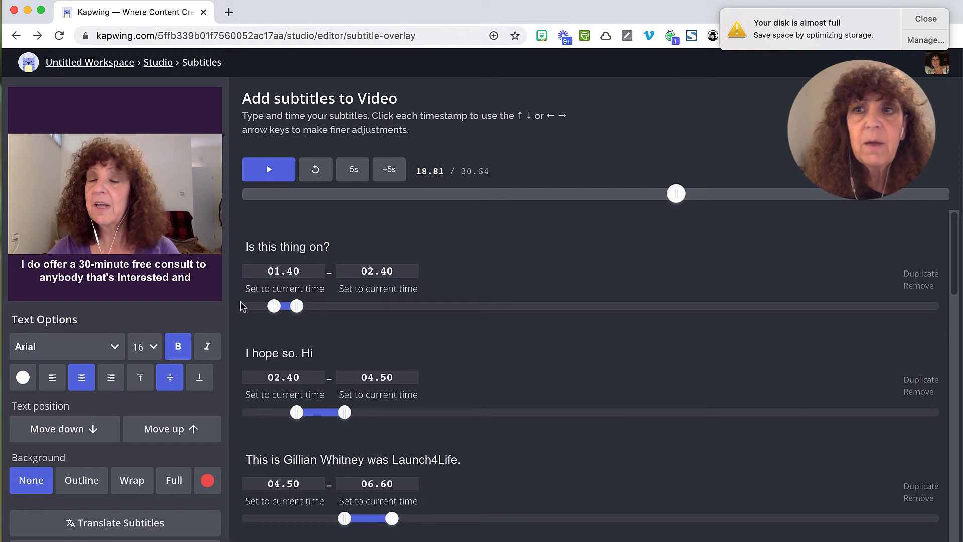
left_click(938, 21)
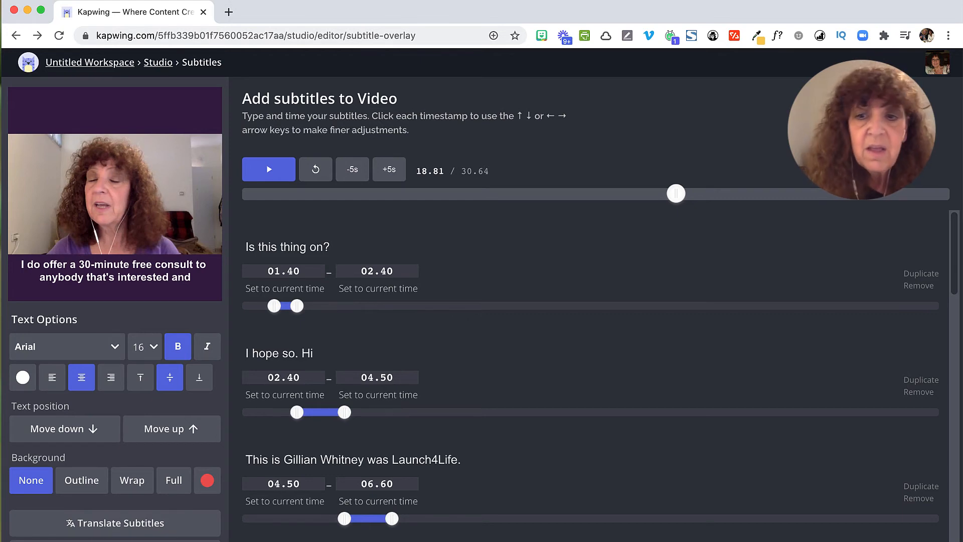
left_click(866, 541)
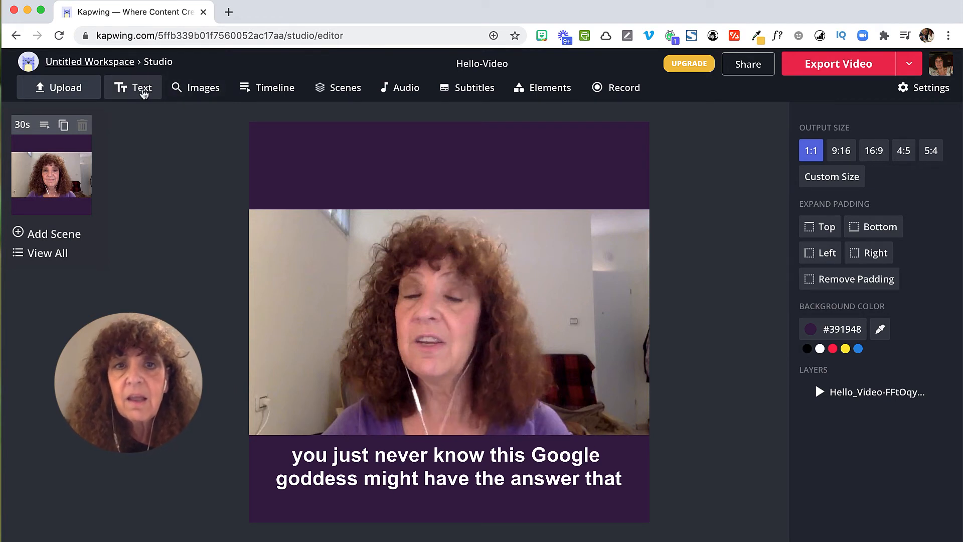
- Add a text layer and replace its sample text with the presenter's first name followed by "Says Hellow"
left_click(143, 90)
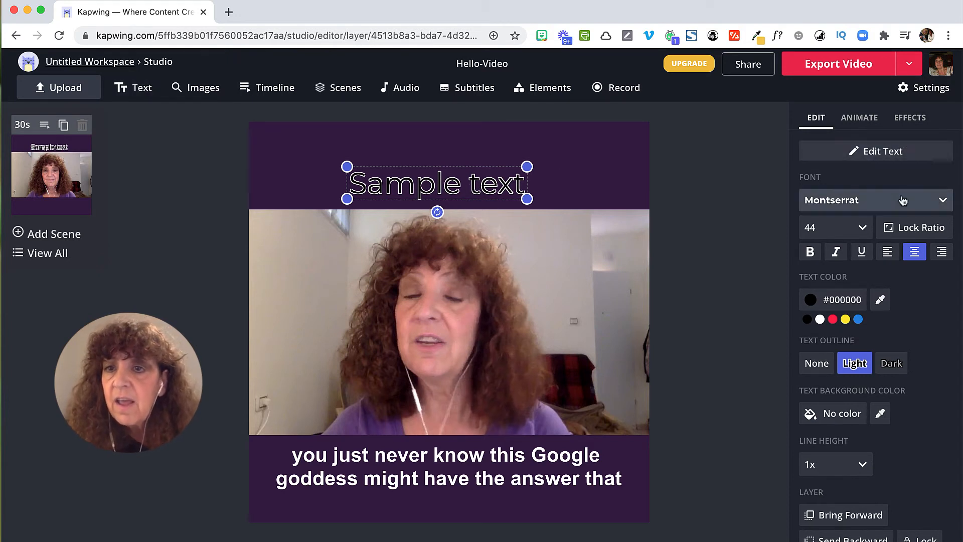
left_click(880, 160)
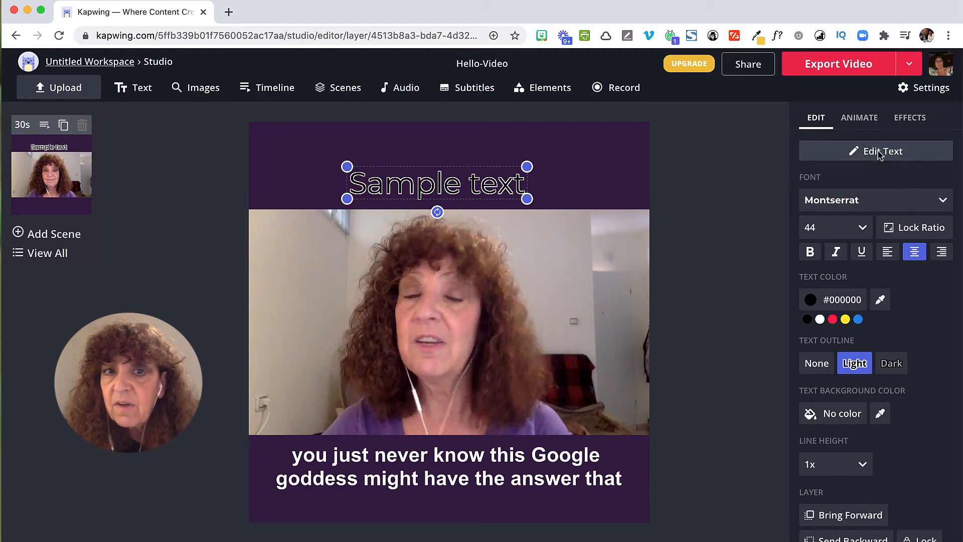
double_click(504, 176)
left_click_drag(512, 183, 347, 184)
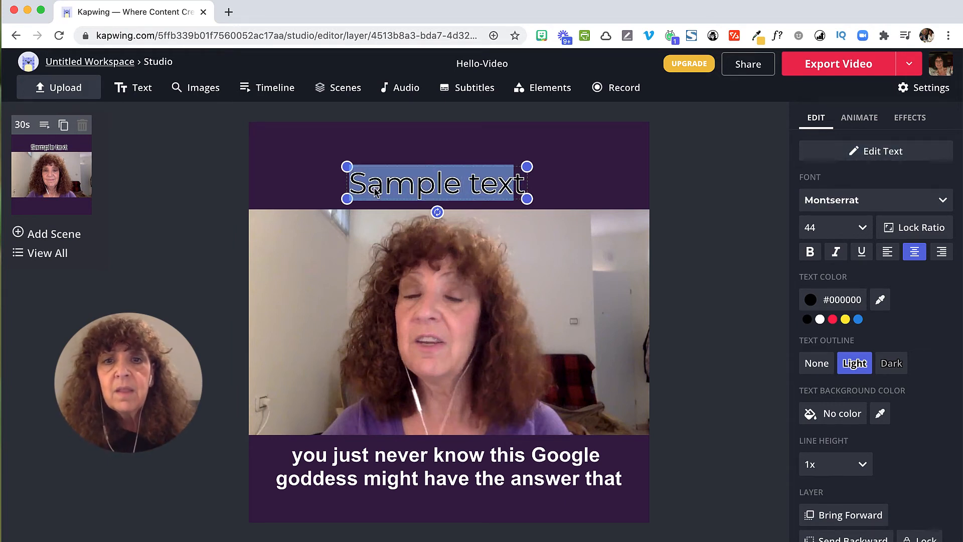
type("Gillian ")
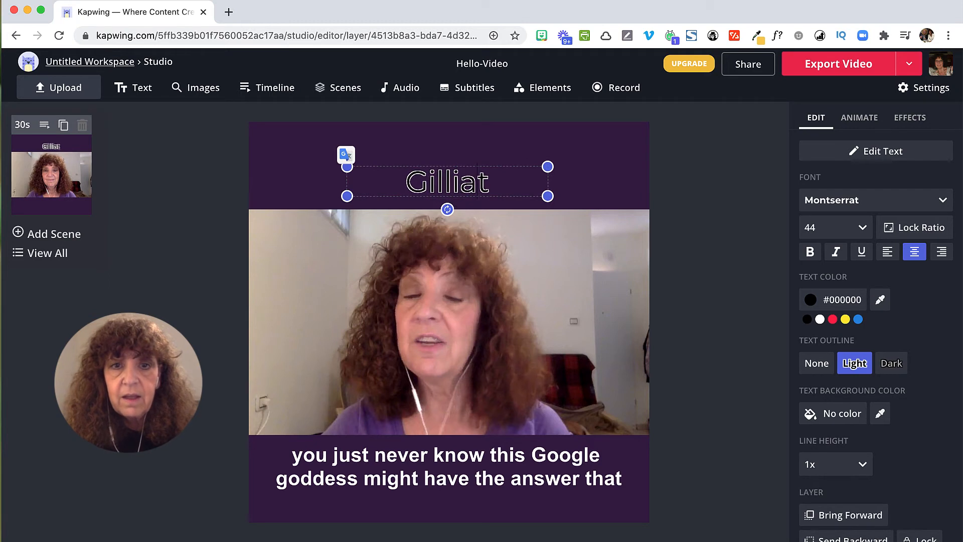
type("Says ")
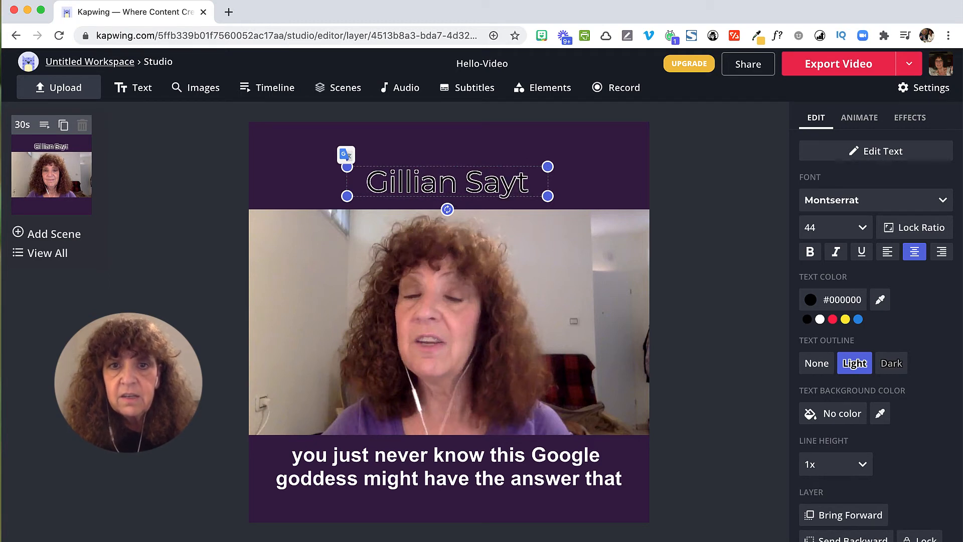
type("Hellow")
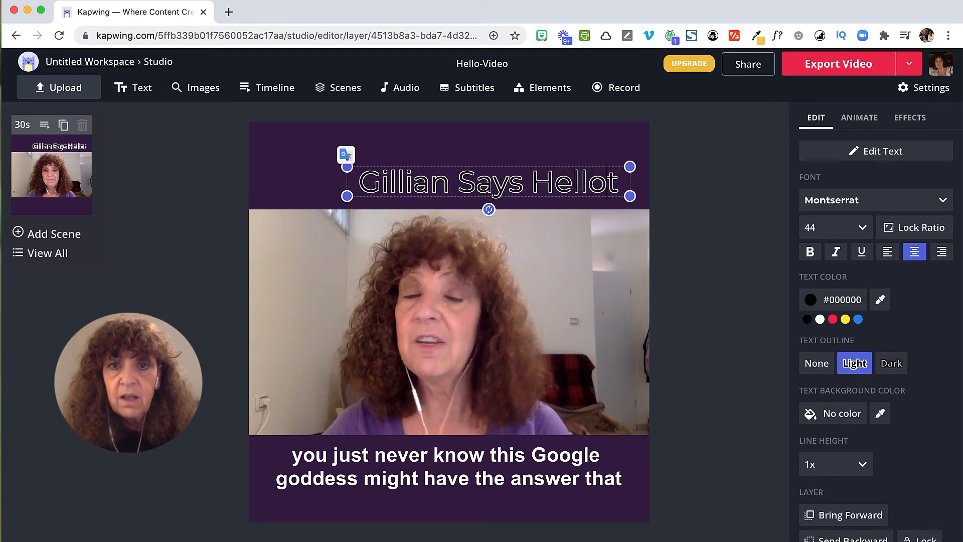
key("shift+Right")
key("BackSpace")
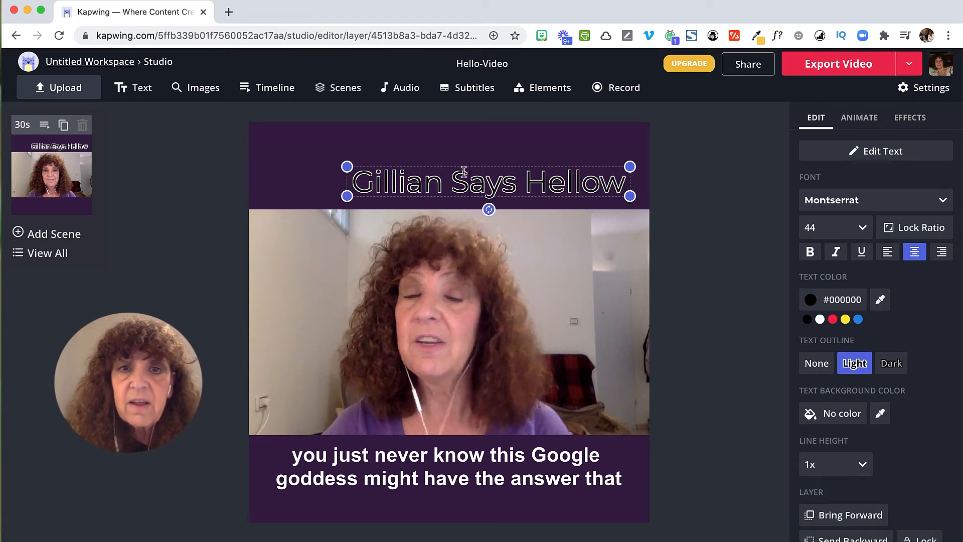
- Move the title up towards the middle of the band above the picture, and correct its last word to "Hello"
left_click(494, 165)
left_click_drag(486, 188, 460, 166)
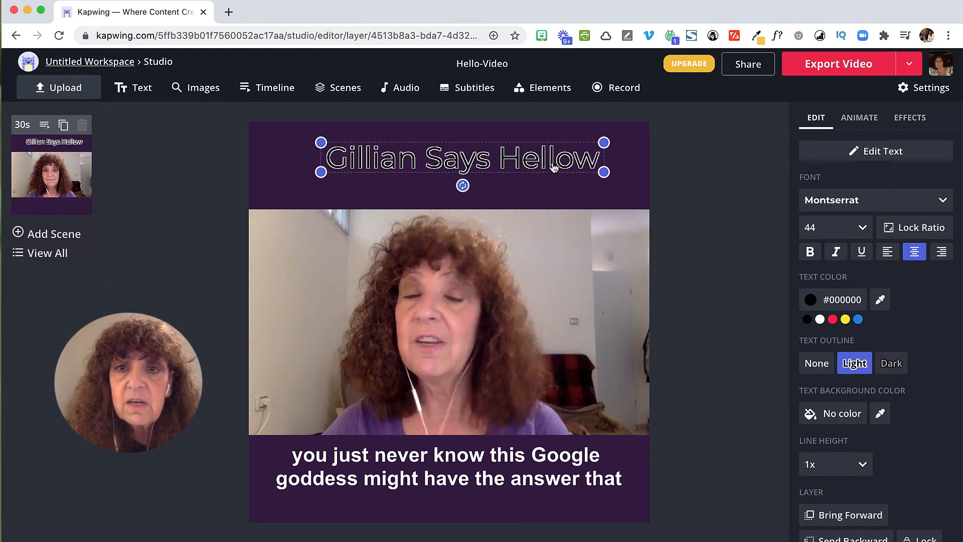
key("BackSpace")
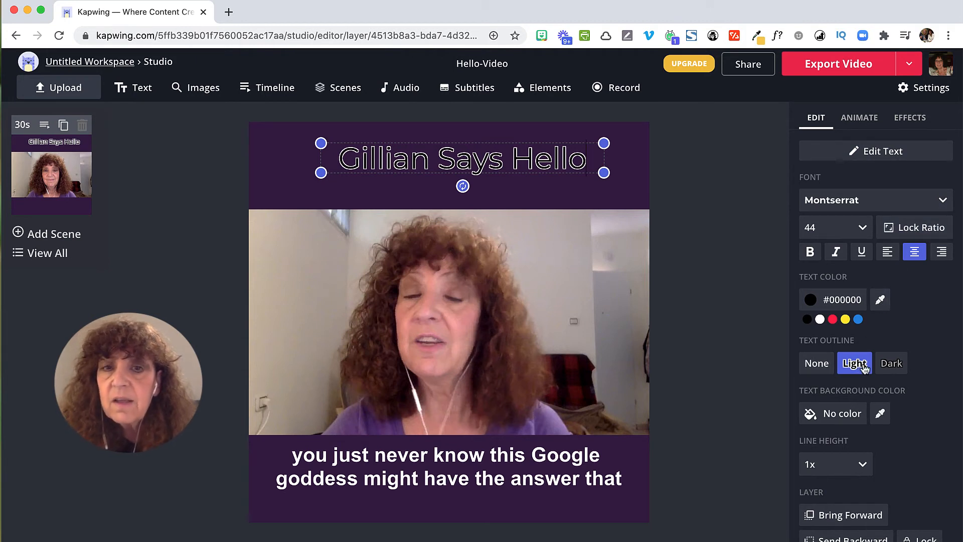
- Set the title's text outline to None and its text background color to transparent
left_click(825, 362)
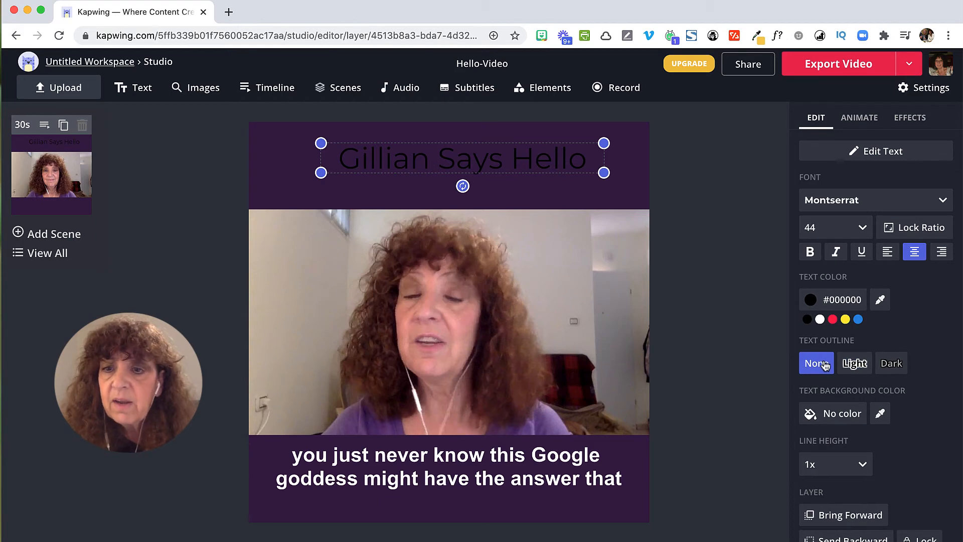
left_click(839, 413)
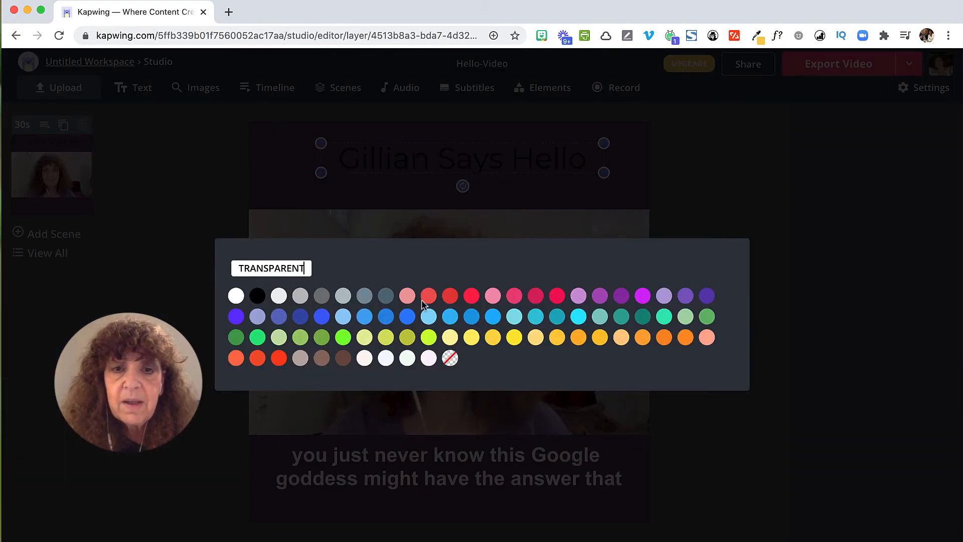
left_click(450, 357)
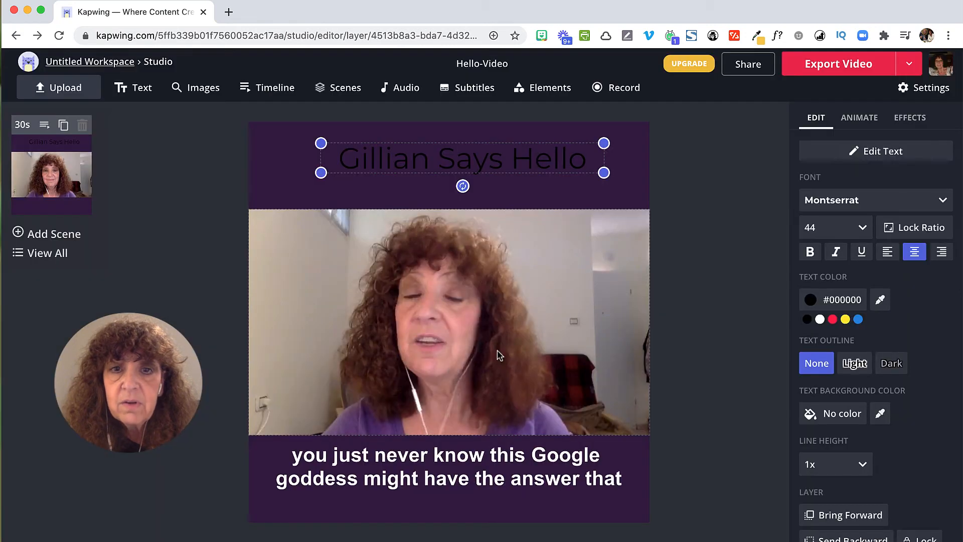
- Try red for the title, color it blue #1E88E5, and center it in the band above the video picture
left_click(832, 319)
left_click(859, 319)
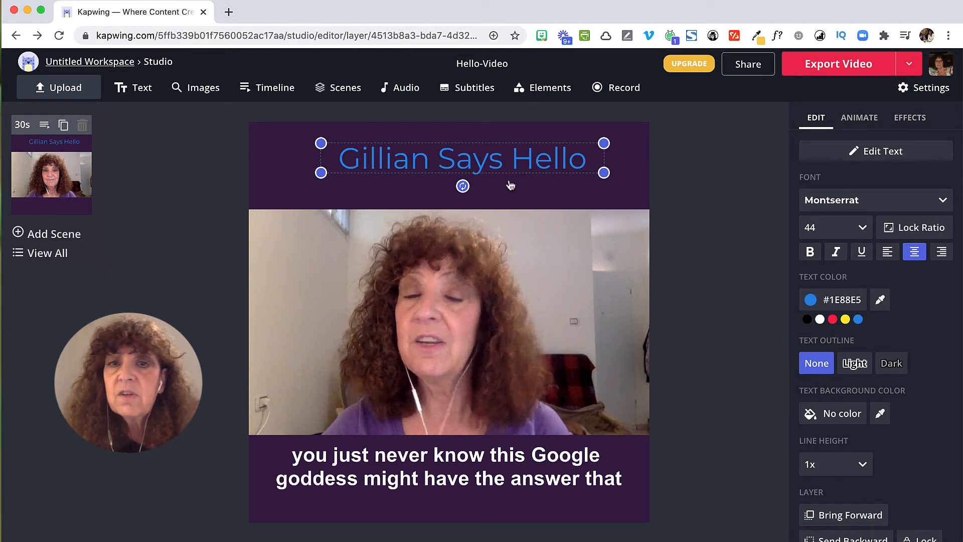
left_click_drag(515, 166, 493, 172)
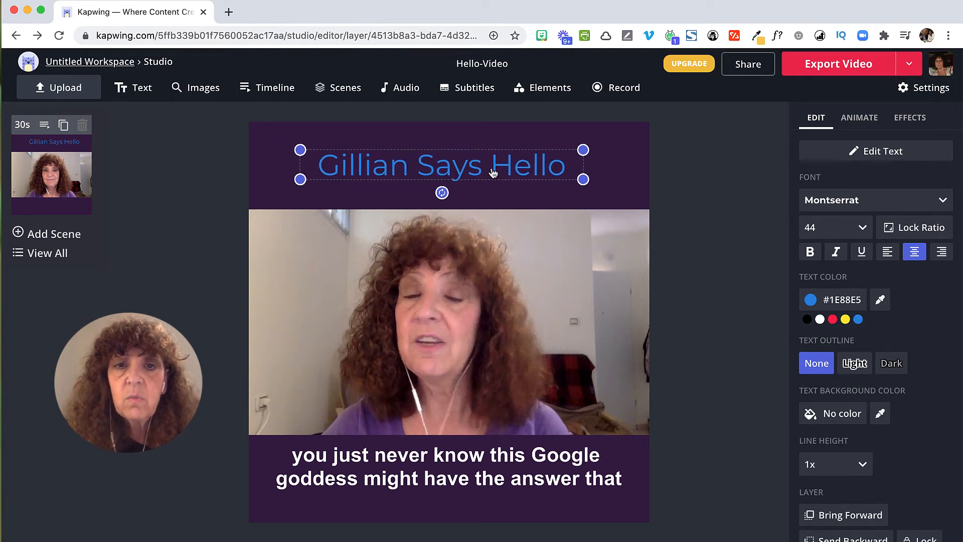
left_click(696, 200)
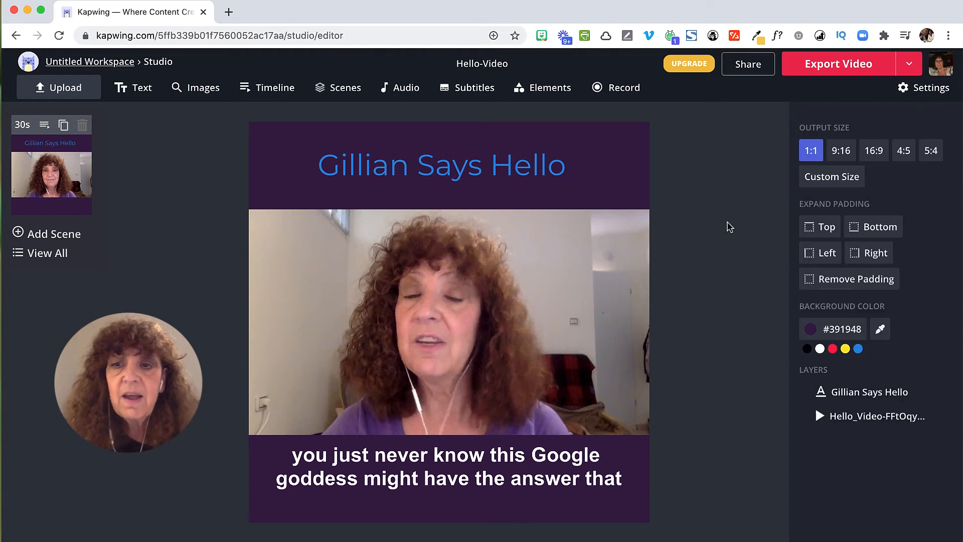
- Search the images for "happy face" and insert the smiley giving a thumbs-up
left_click(202, 93)
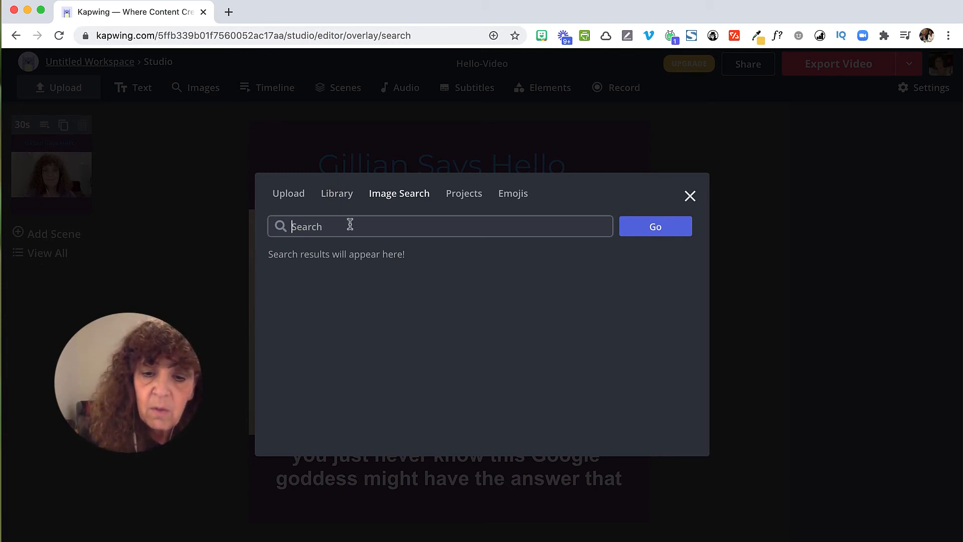
type("happy face")
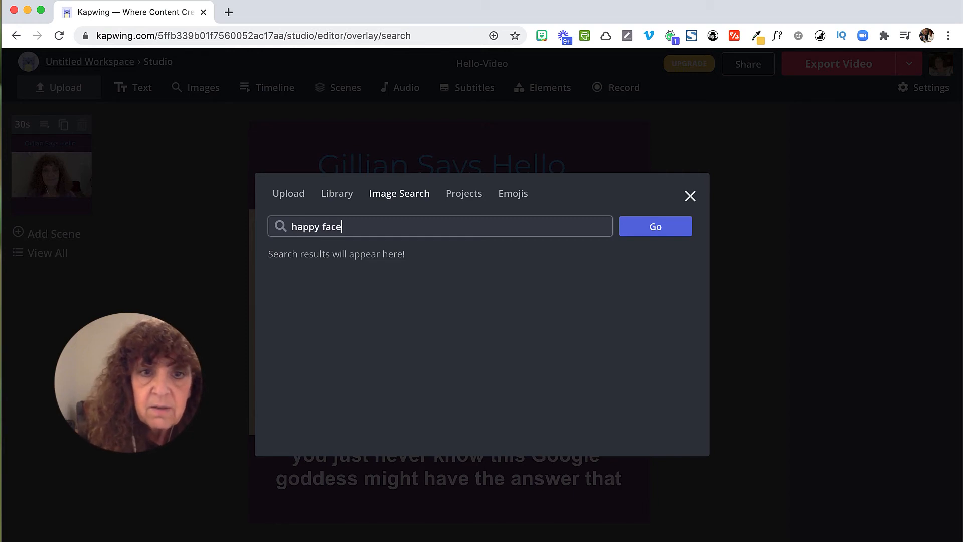
key("Return")
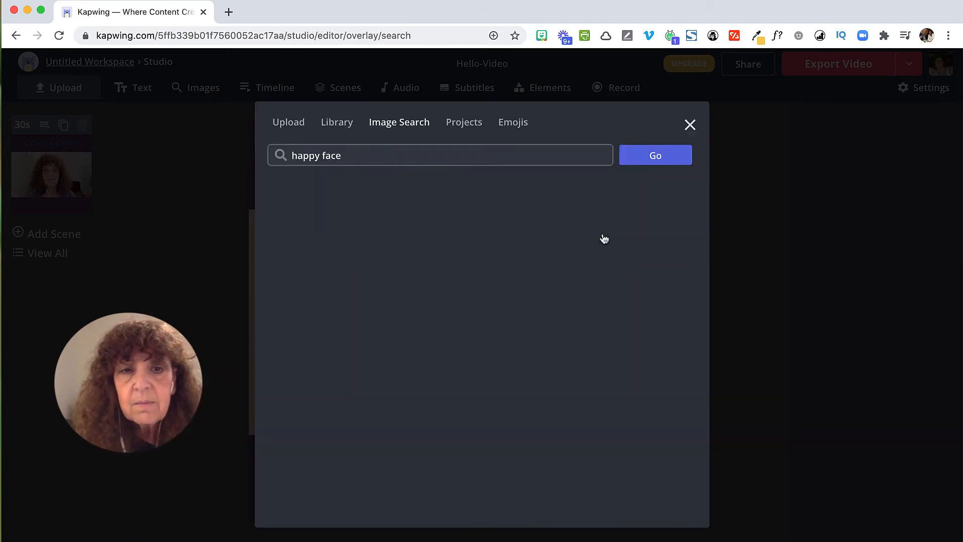
scroll(570, 329, "down", 3)
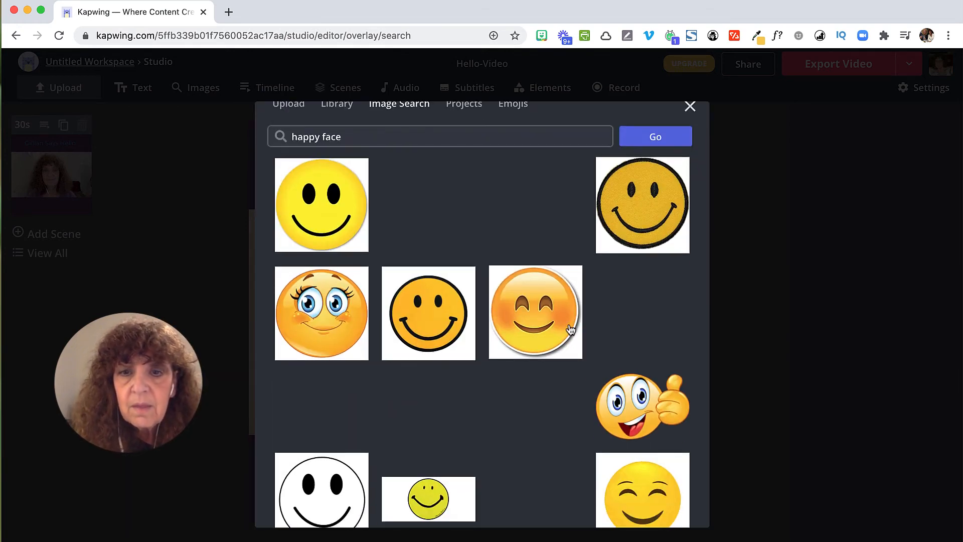
left_click(652, 259)
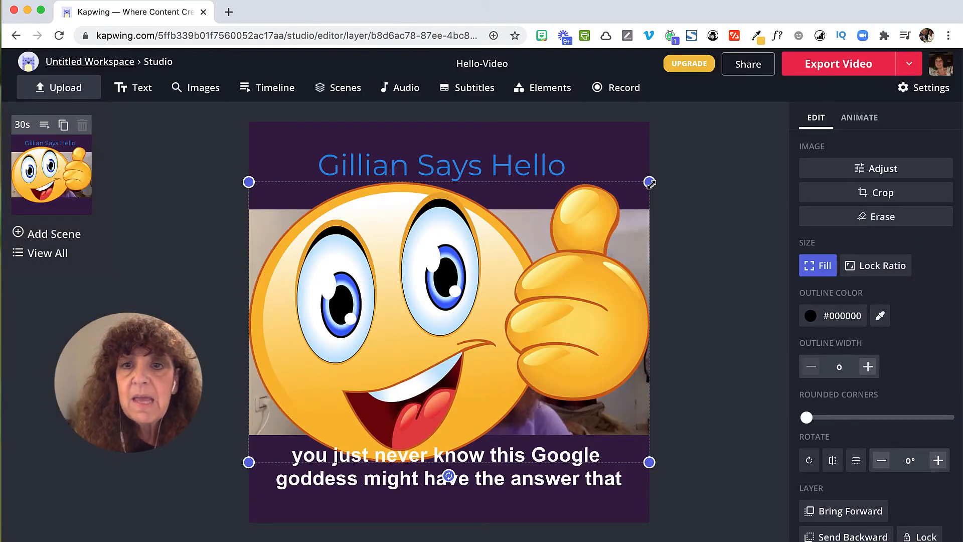
- Shrink the thumbs-up smiley and place it in the upper-right corner of the video picture
left_click_drag(650, 183, 380, 356)
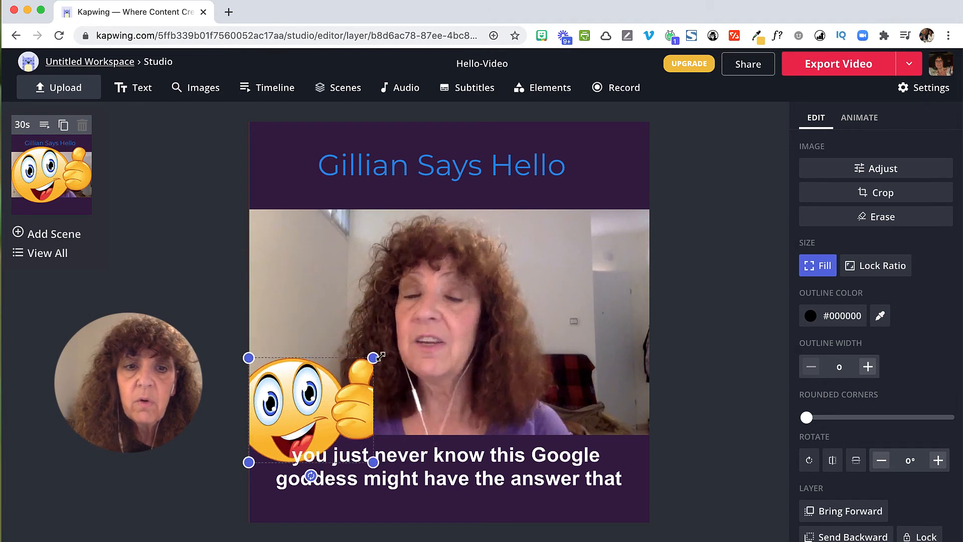
left_click_drag(335, 417, 612, 268)
left_click_drag(528, 309, 571, 266)
left_click(684, 260)
left_click(599, 257)
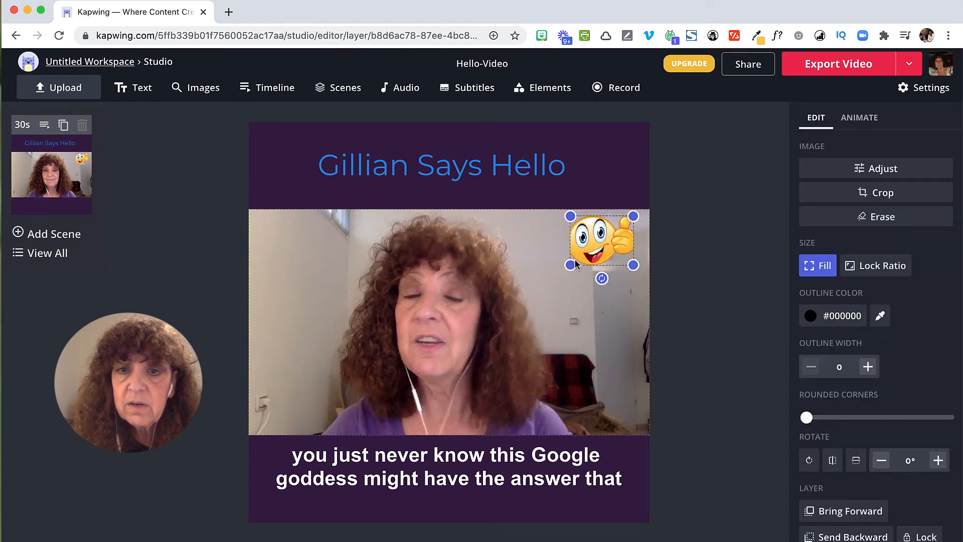
left_click(687, 243)
left_click(609, 247)
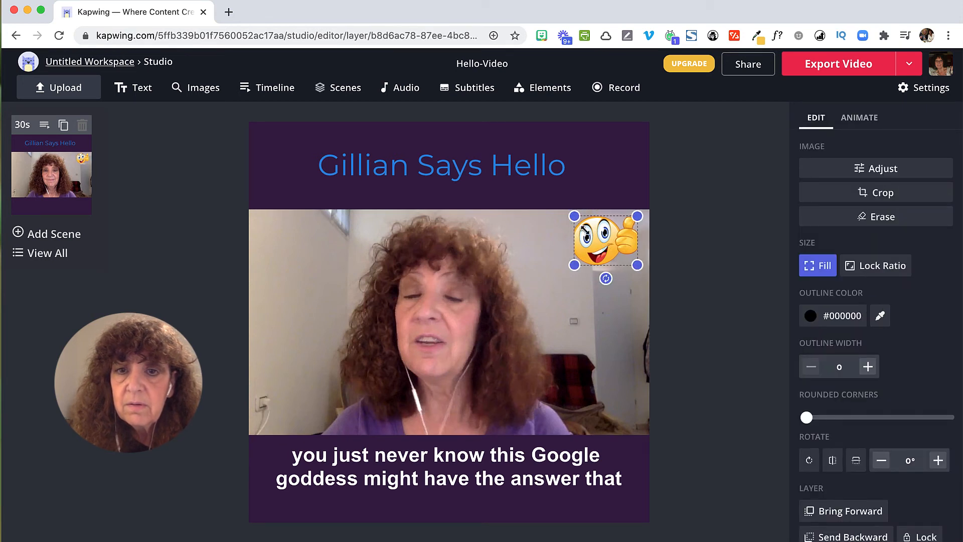
- Enlarge the smiley to about twice its width and shift it slightly closer to the picture's right edge
left_click_drag(575, 265, 516, 299)
left_click(716, 295)
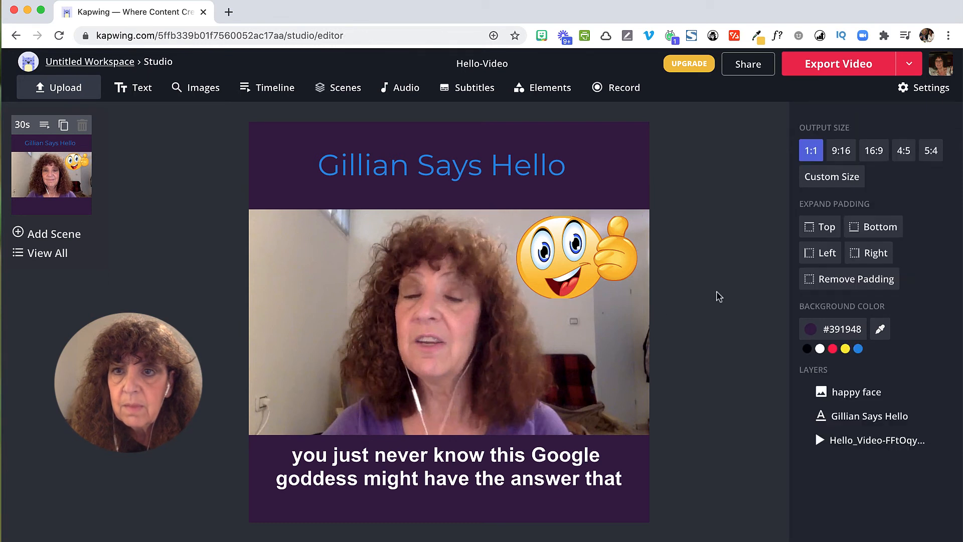
left_click_drag(549, 283, 557, 284)
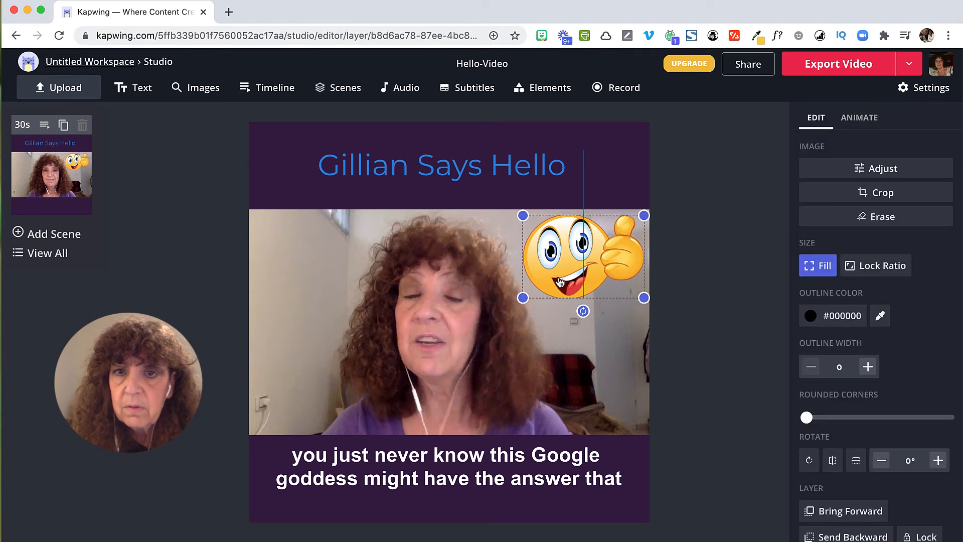
left_click(670, 328)
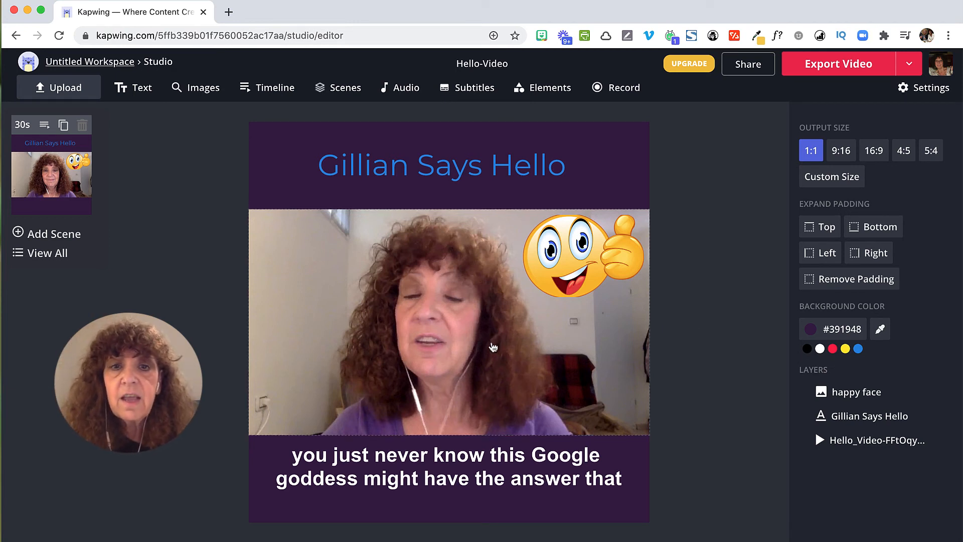
- Move the video picture slightly up within the square frame to leave more room for the subtitles
mouse_move(493, 347)
left_mouse_down()
mouse_move(494, 329)
mouse_move(494, 338)
left_mouse_up()
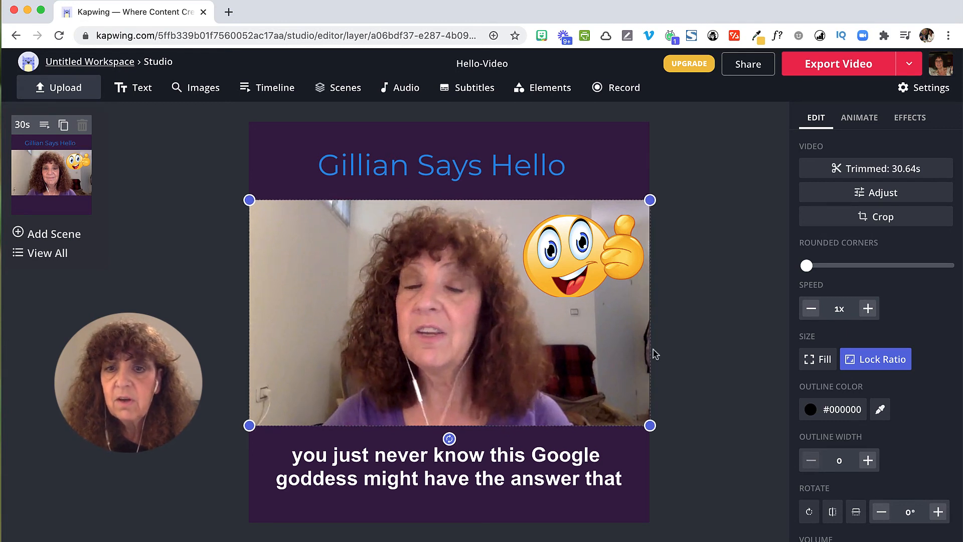
left_click(694, 355)
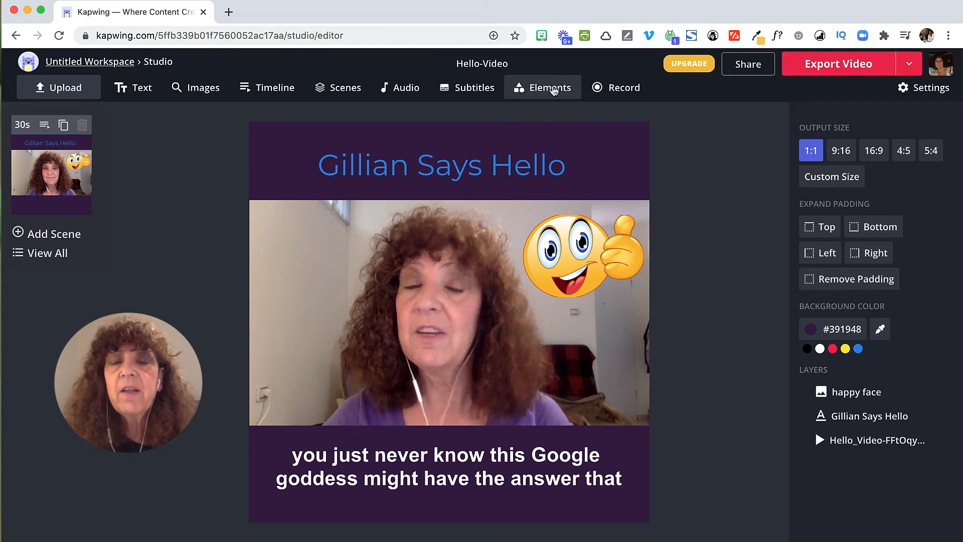
- Add a progress bar, compare the Gradient, Glowing and Solid styles, and finish it in the Background style with blue #1E88E5 fill
left_click(554, 90)
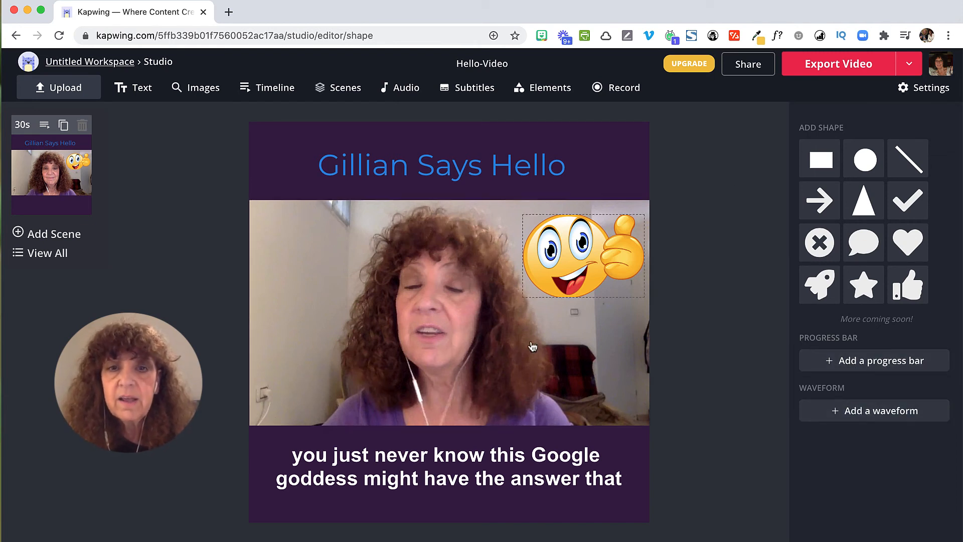
left_click(896, 365)
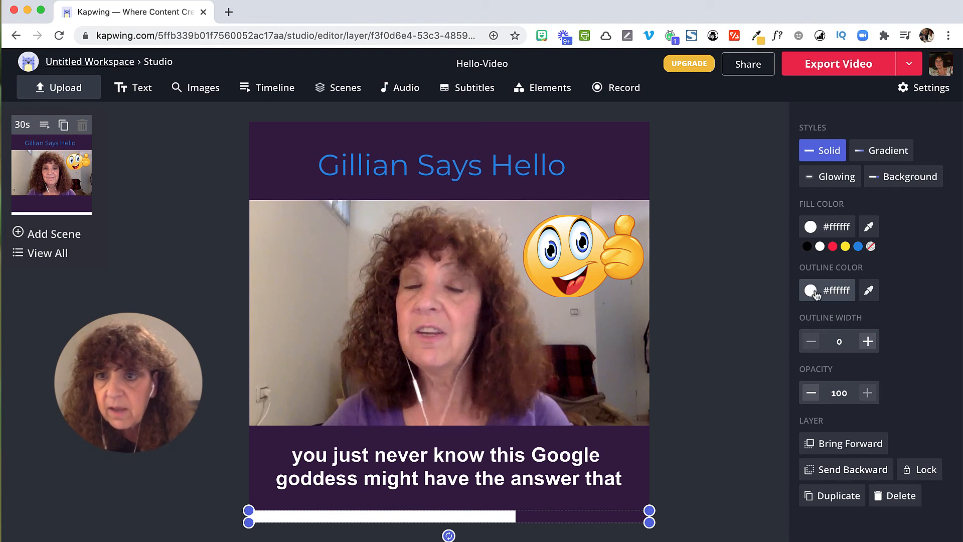
left_click(890, 150)
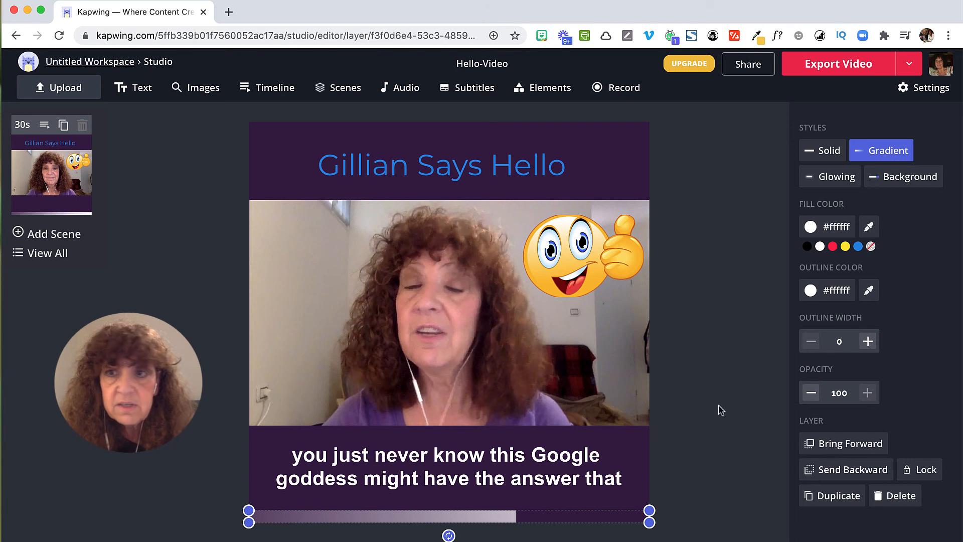
left_click(837, 178)
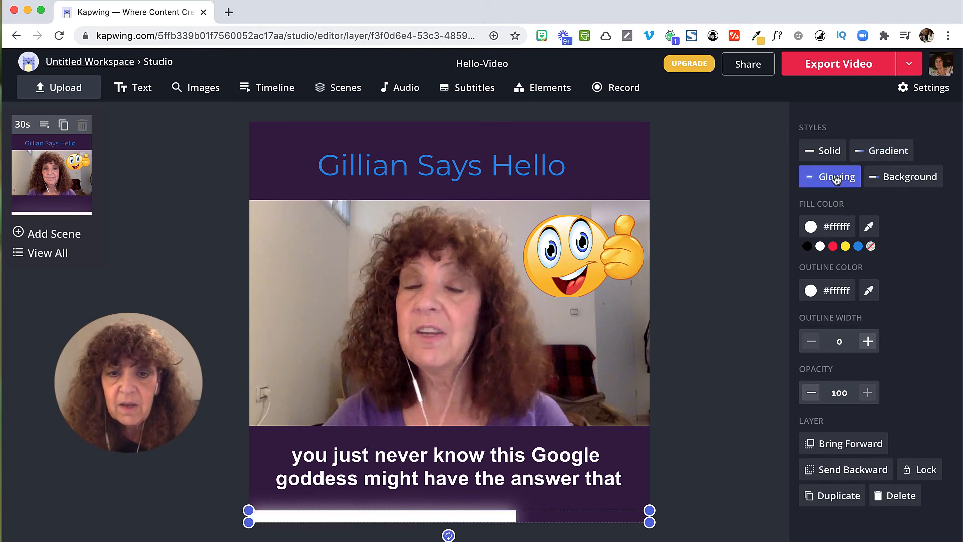
left_click(824, 150)
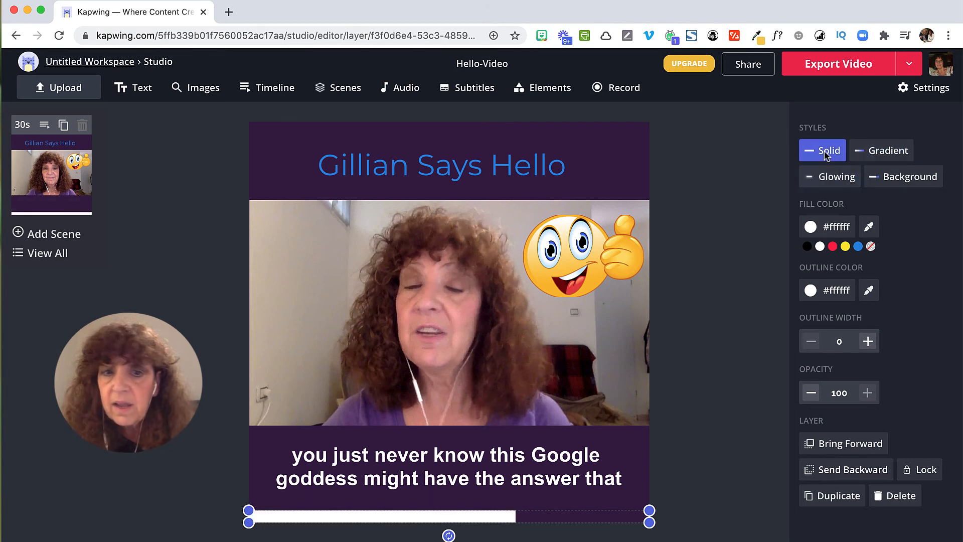
left_click(904, 183)
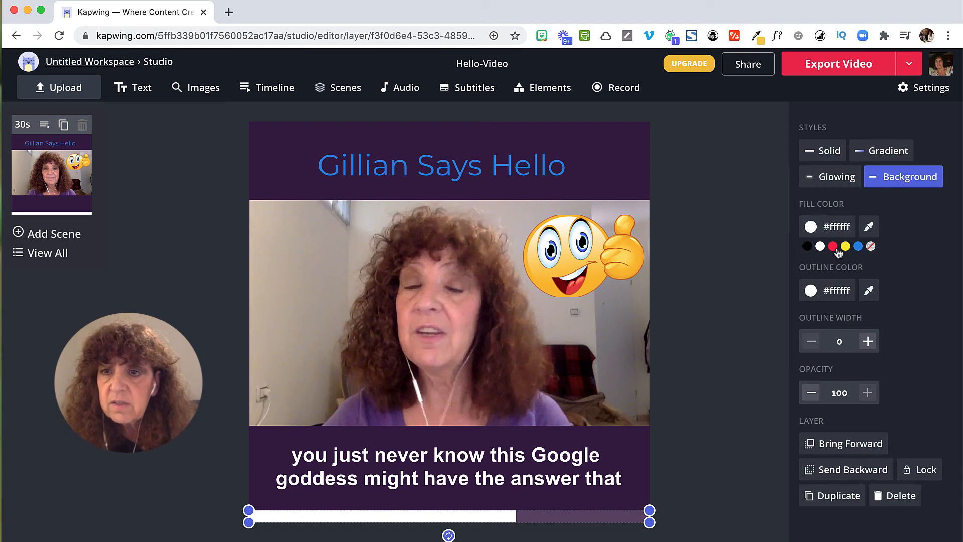
left_click(858, 248)
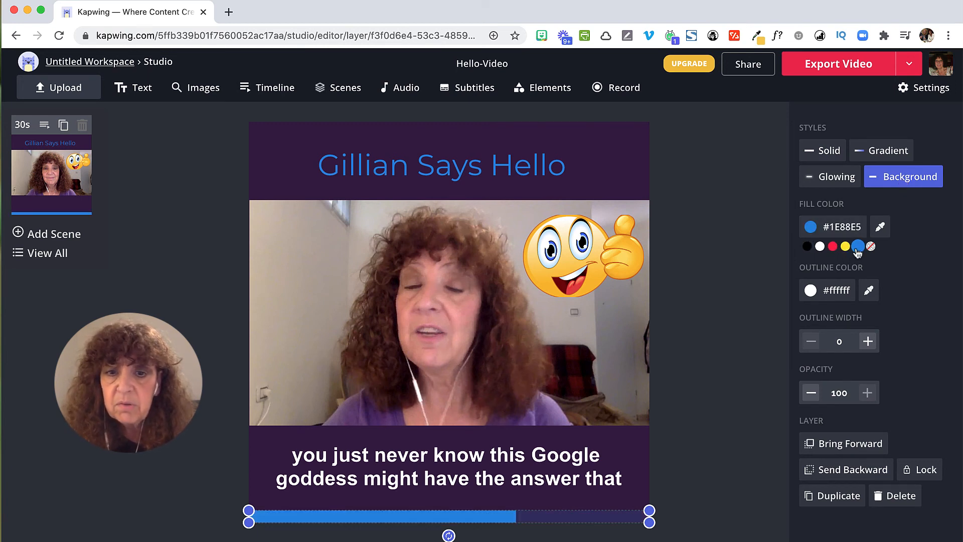
left_click(692, 200)
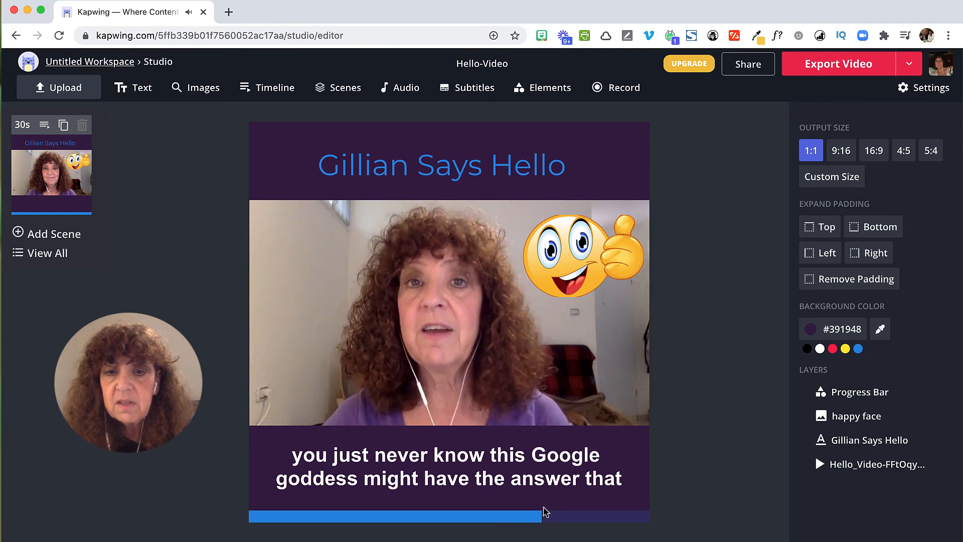
- Try the progress bar along the lower edge of the video picture and return it to the bottom edge of the square frame
left_click(472, 520)
left_click_drag(473, 520, 478, 424)
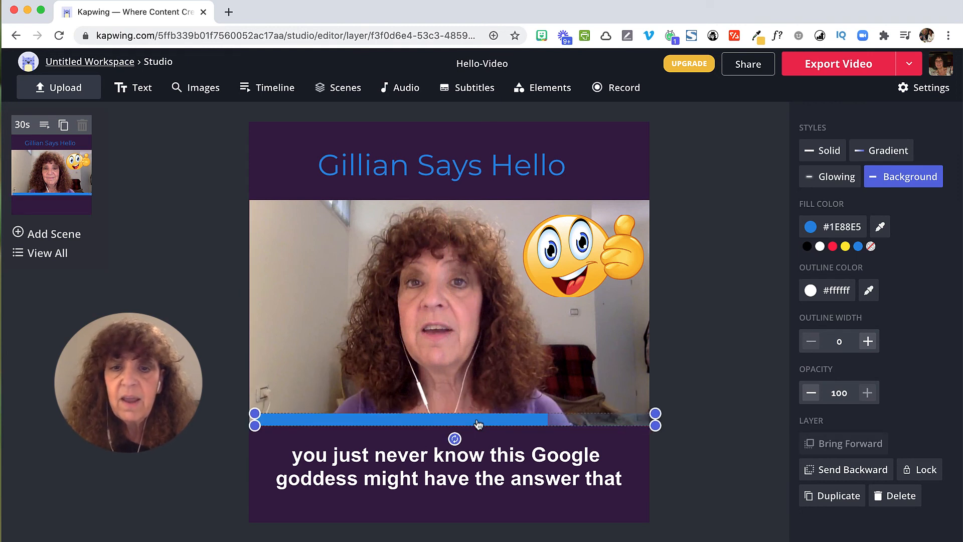
left_click(707, 375)
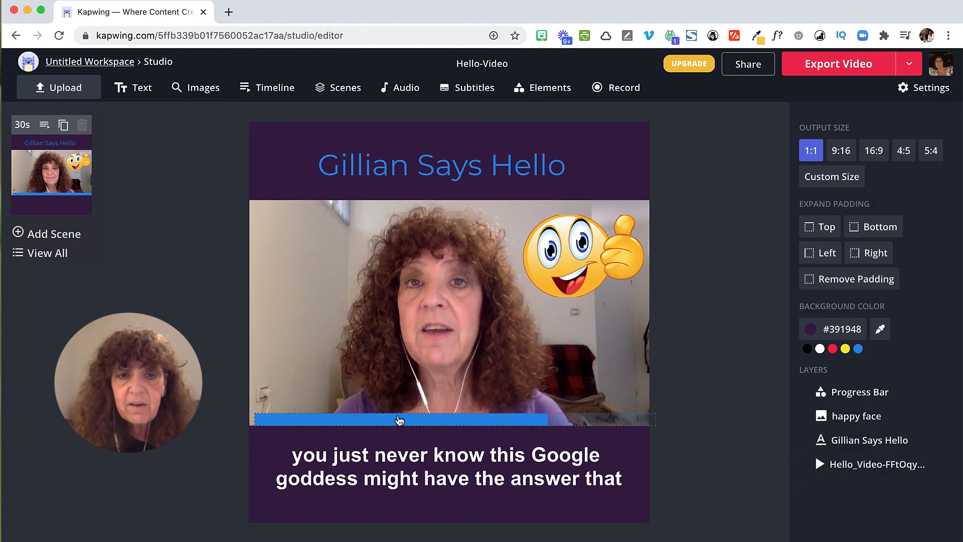
left_click(392, 420)
left_click(690, 374)
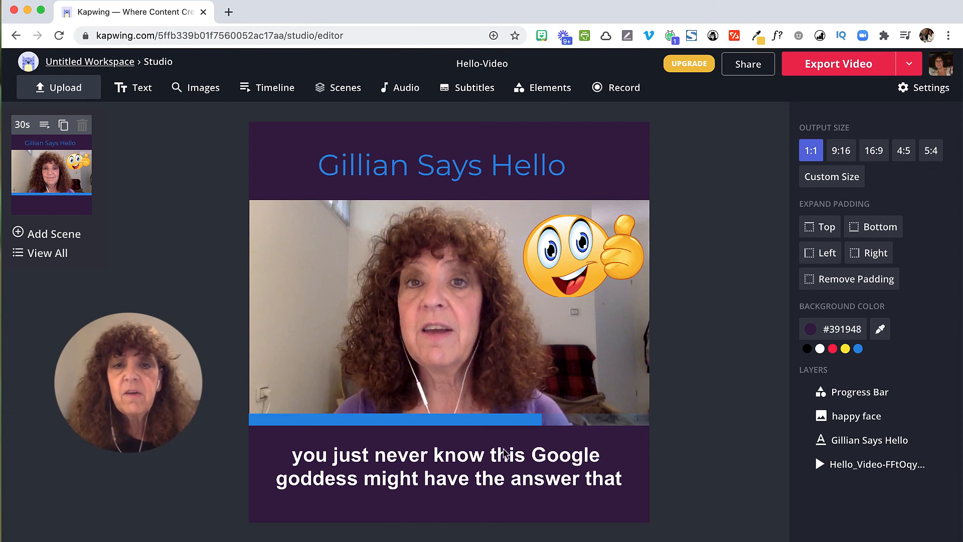
left_click_drag(462, 421, 461, 517)
left_click(695, 406)
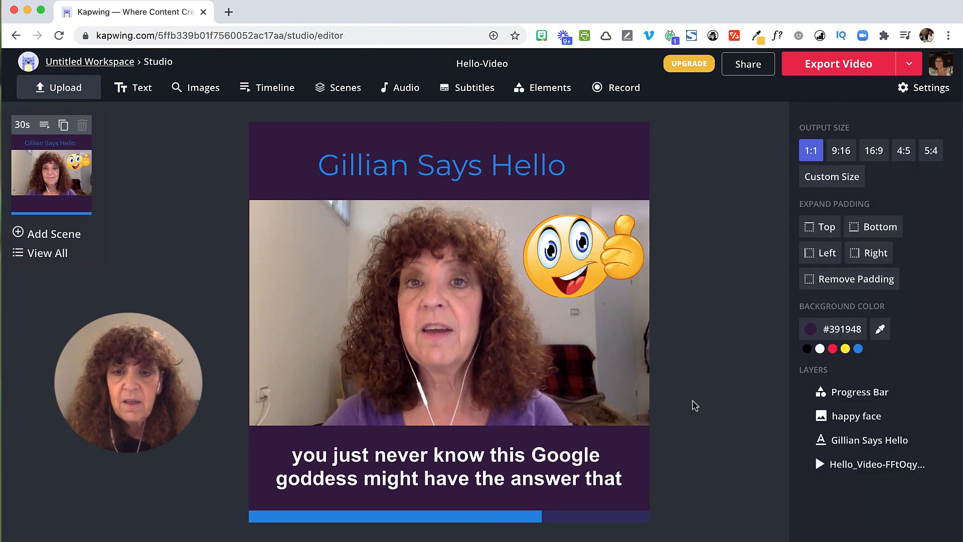
- Preview the finished composition, export it as a video and download the file
key("space")
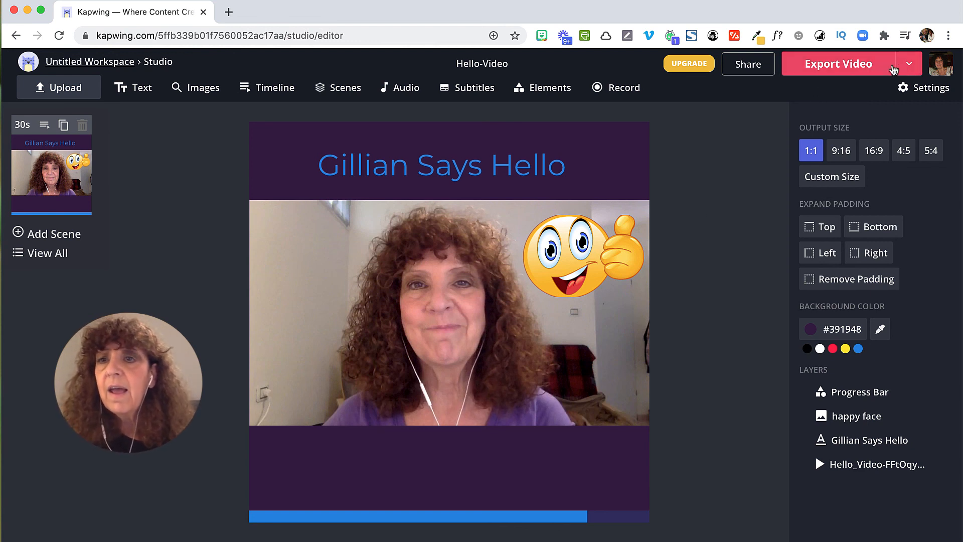
left_click(867, 72)
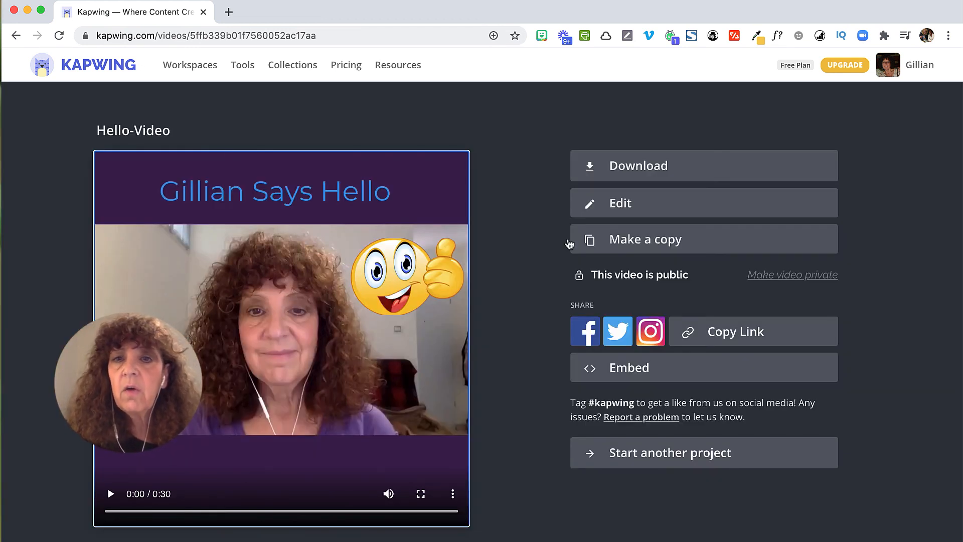
left_click(687, 172)
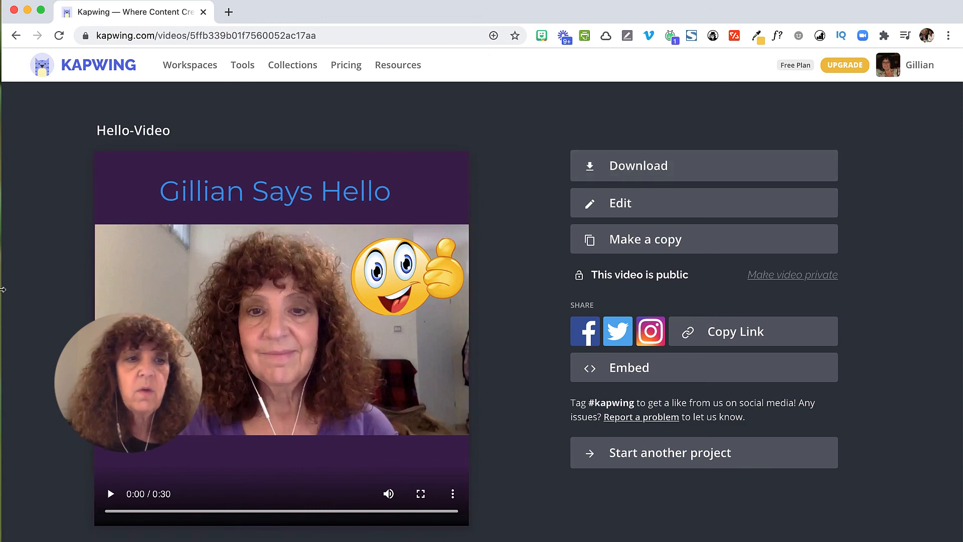
- Uncover the desktop, play part of the downloaded MP4 to check it, and close the player and restore the browser window
left_click_drag(3, 286, 172, 289)
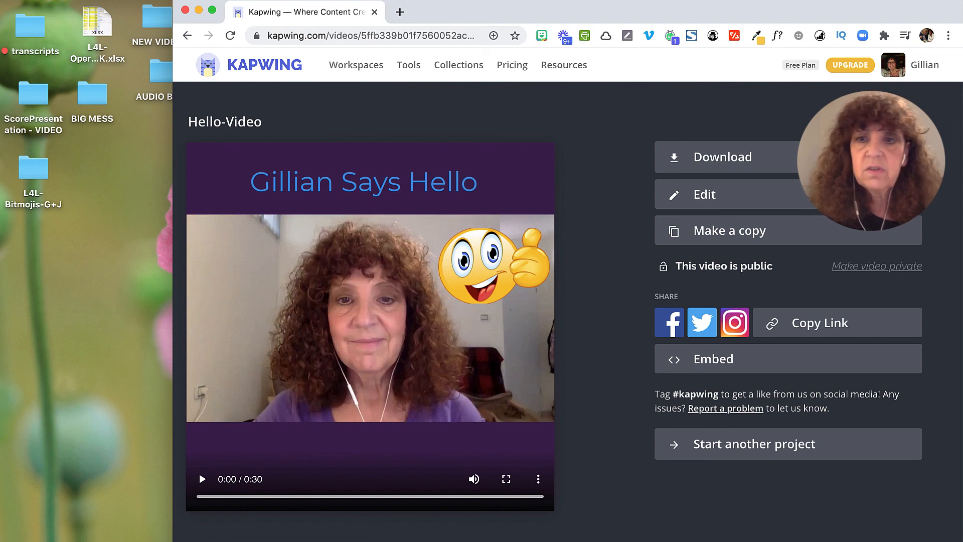
left_click(73, 336)
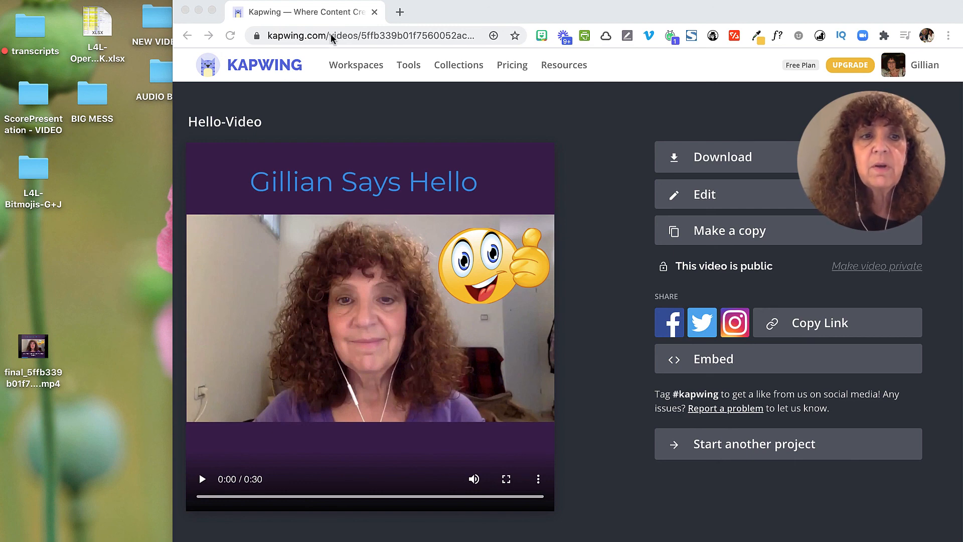
double_click(33, 346)
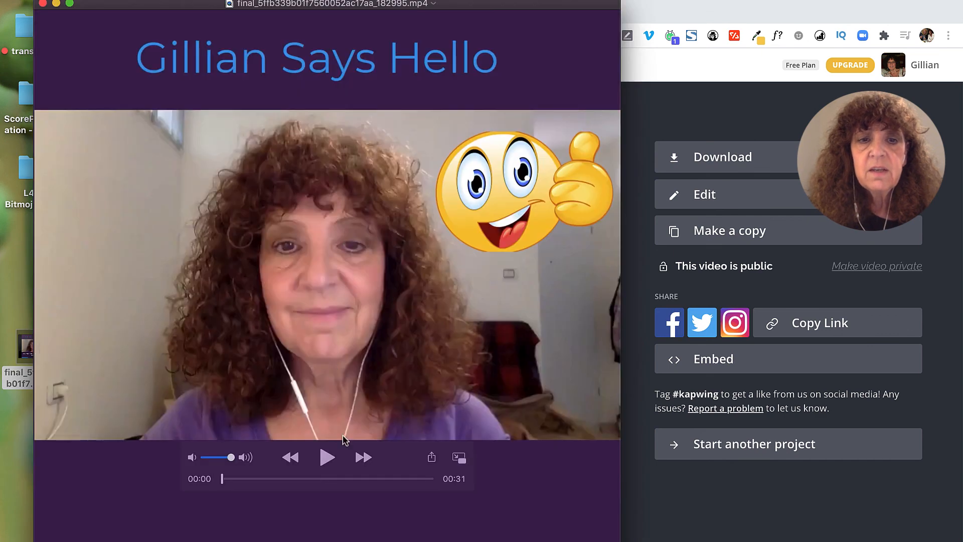
left_click(328, 457)
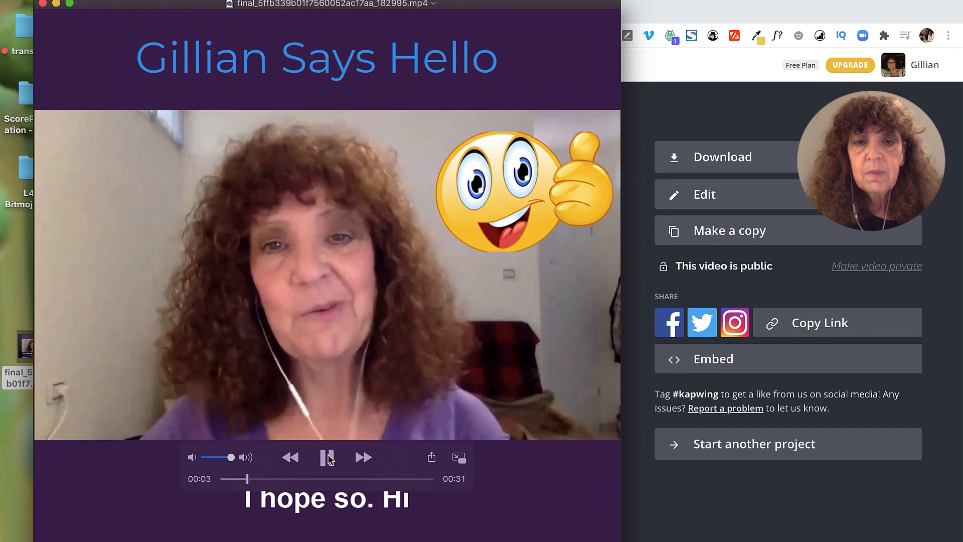
left_click(328, 457)
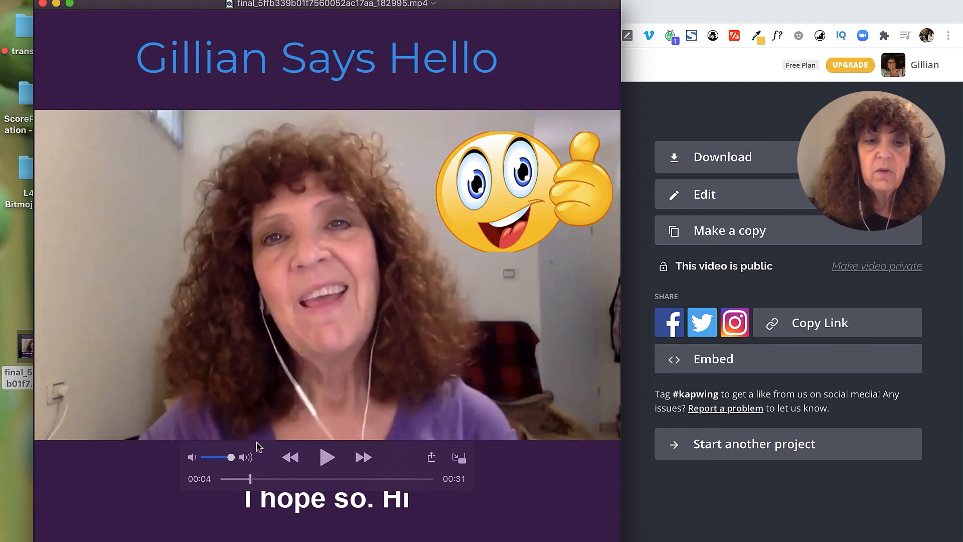
left_click(325, 457)
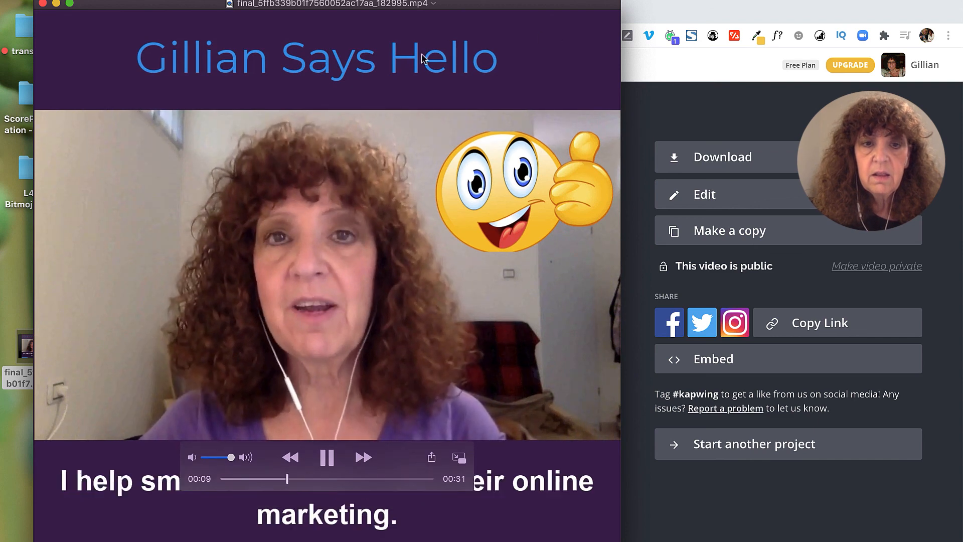
left_click(327, 447)
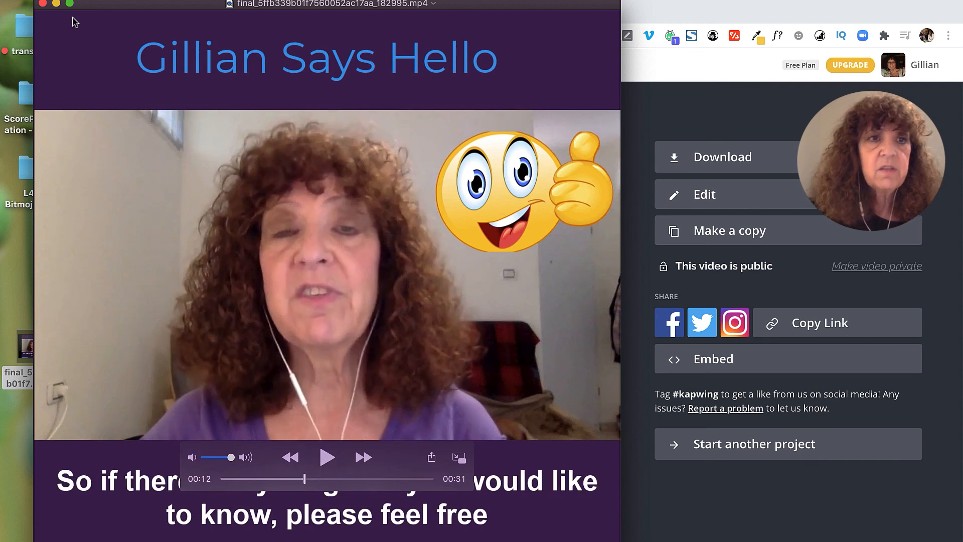
left_click(43, 4)
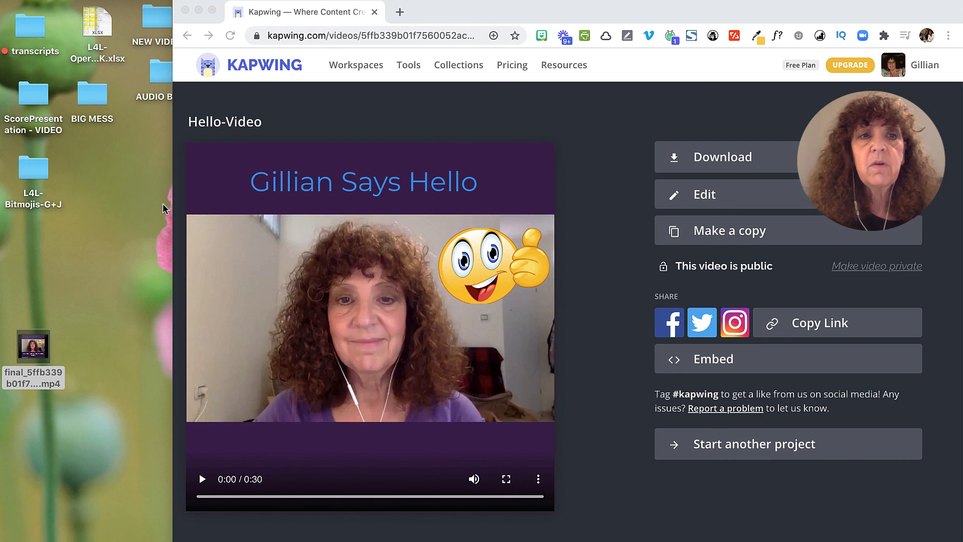
left_click_drag(174, 179, 2, 175)
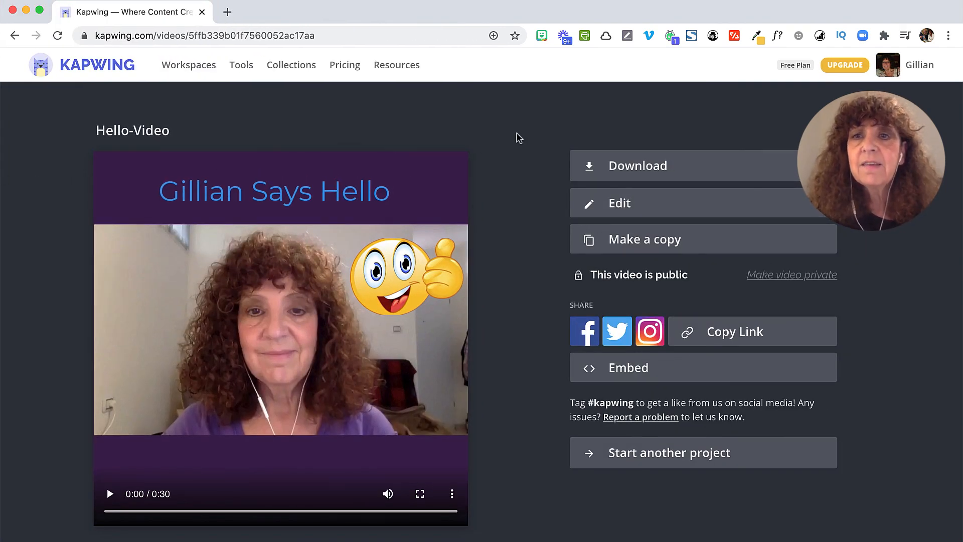